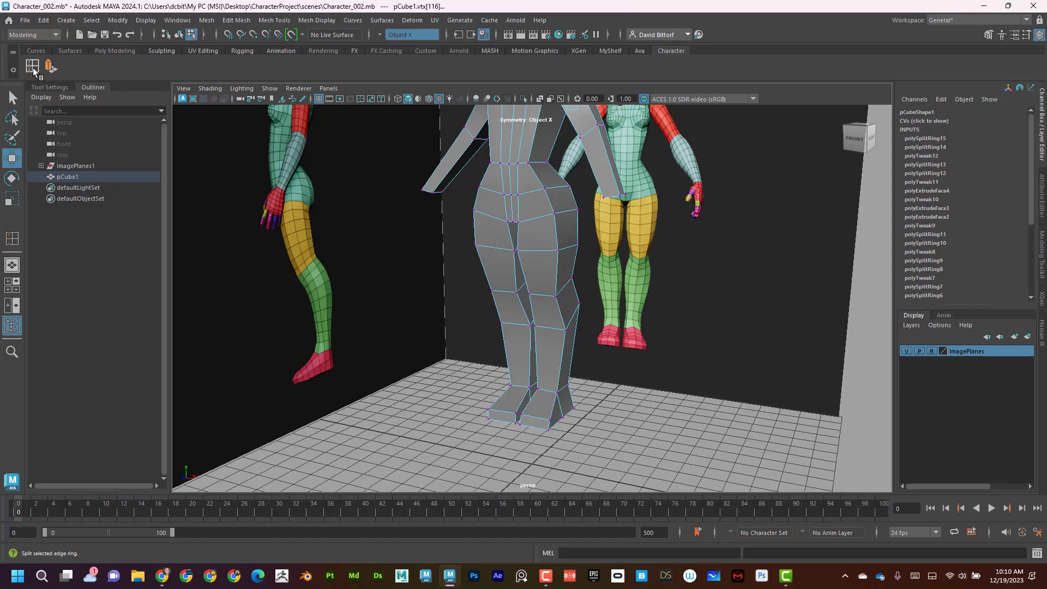
Insert a vertical edge loop down the middle of each leg's front with the Insert Edge Loop tool, using symmetry.
left_click(32, 66)
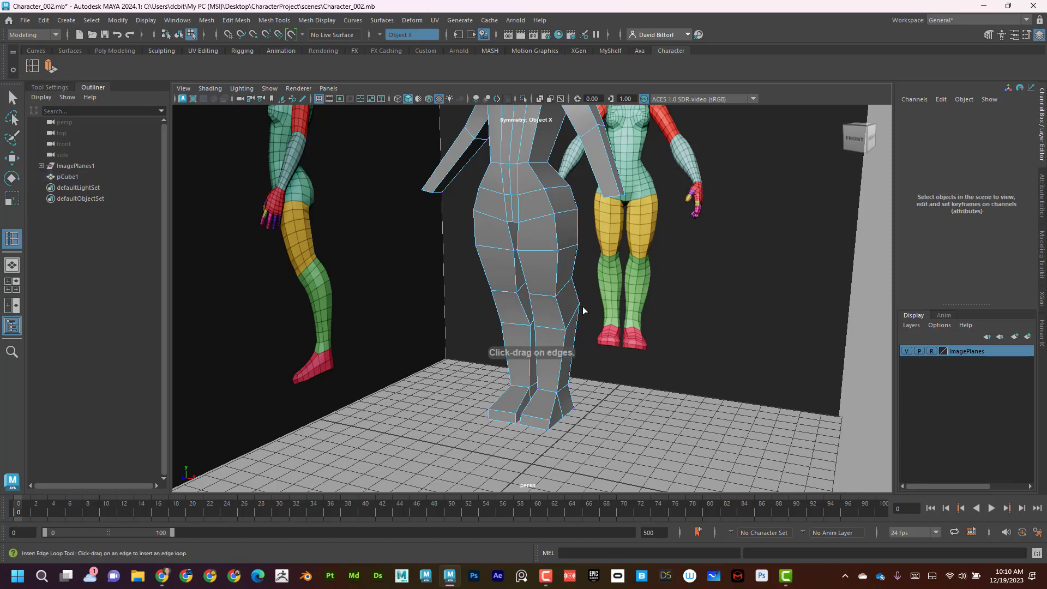
left_click_drag(570, 303, 603, 285, "alt")
middle_click_drag(588, 247, 584, 388, "alt")
left_click_drag(603, 255, 595, 268, "alt")
left_click_drag(622, 319, 597, 257, "alt")
right_click_drag(597, 258, 644, 262, "alt")
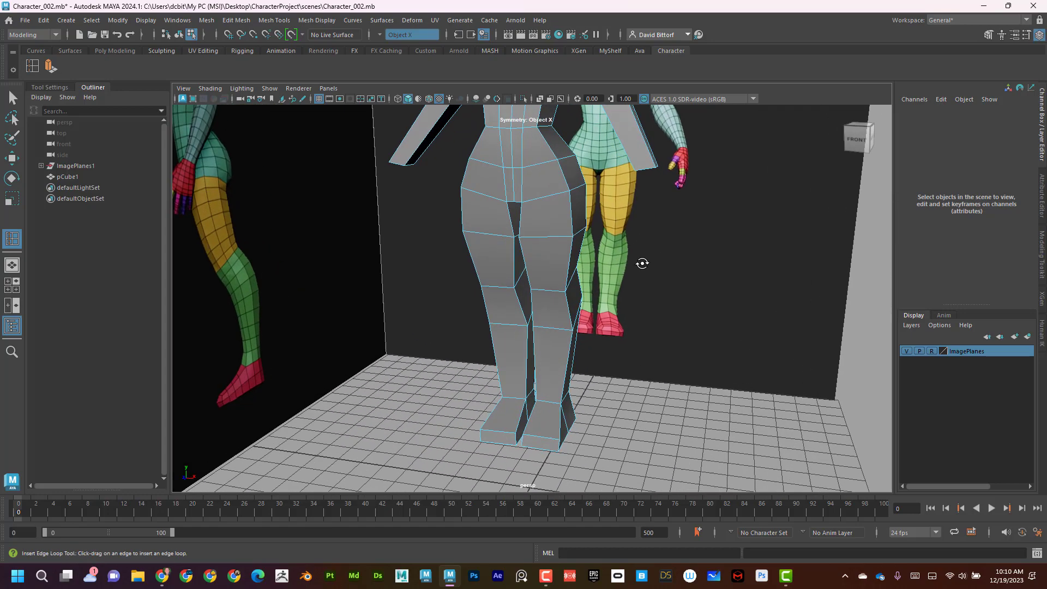
left_click_drag(643, 261, 685, 292, "alt")
right_click_drag(685, 292, 723, 306, "alt")
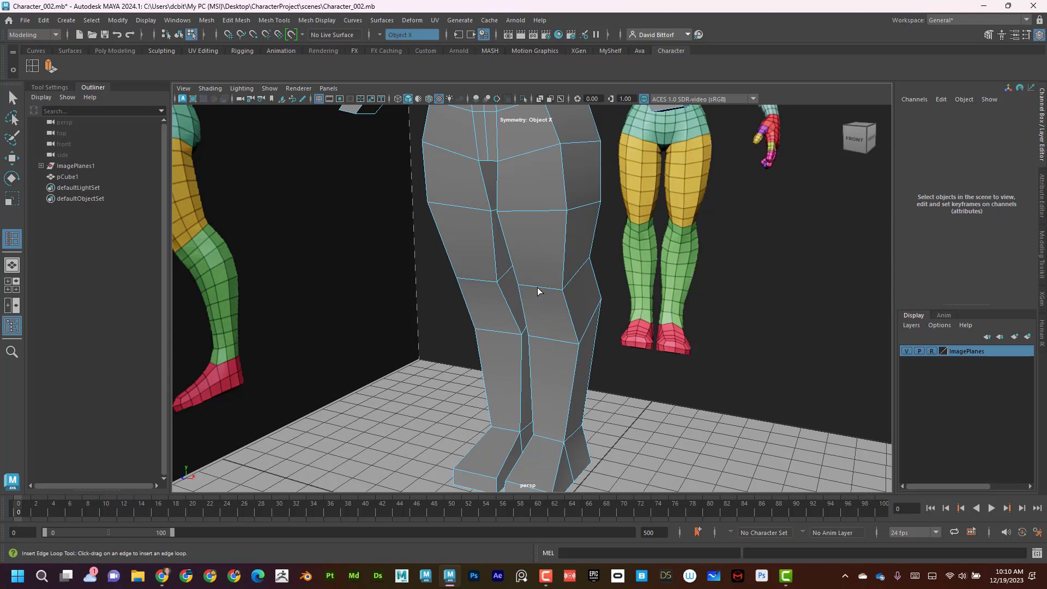
left_click(540, 288)
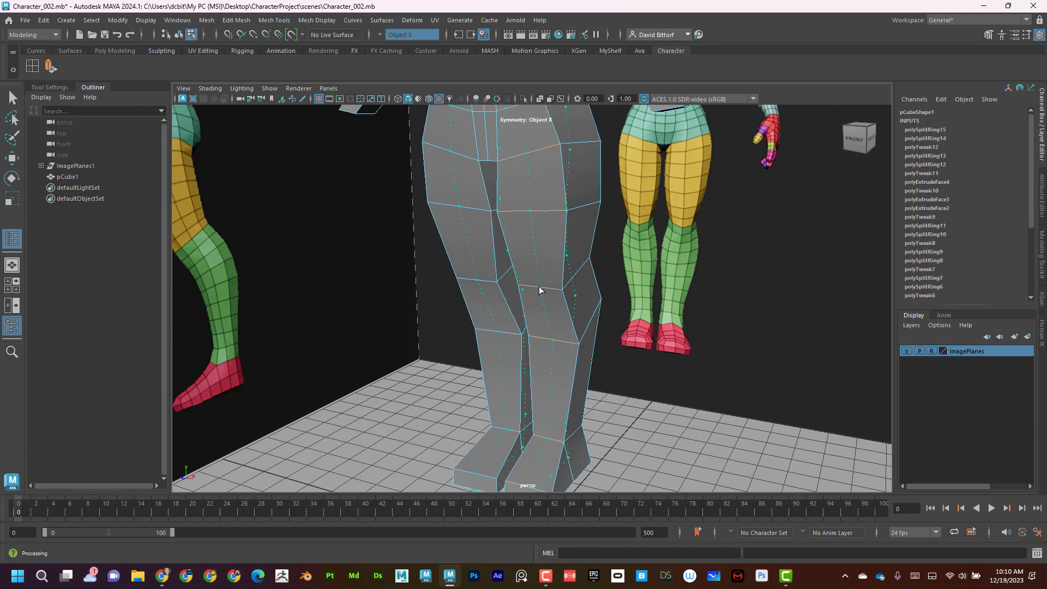
left_click(539, 291)
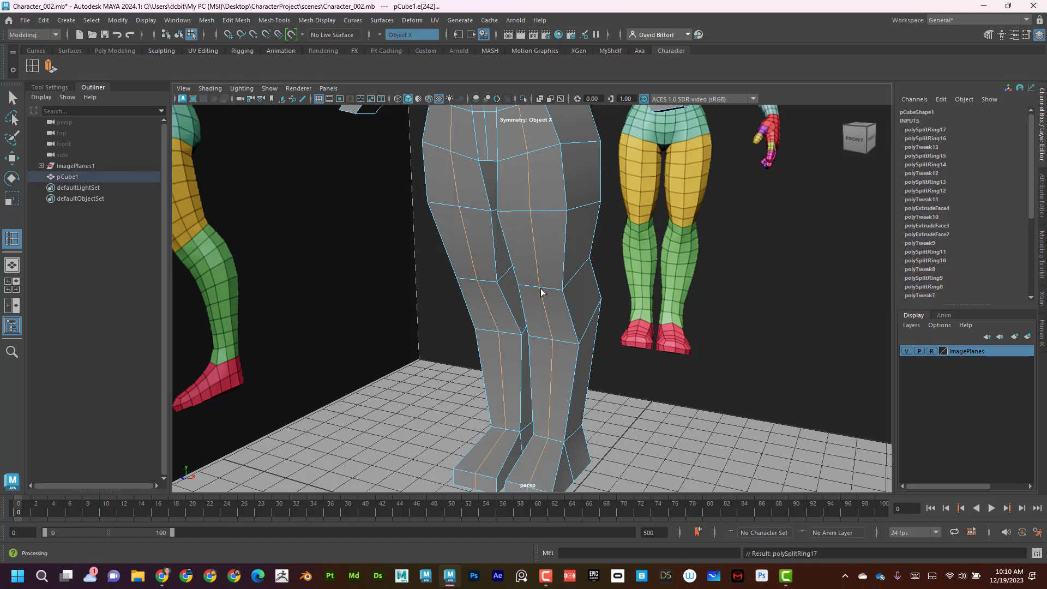
Insert another vertical edge loop along the outer side of the hips and legs.
left_click_drag(591, 312, 591, 378, "alt")
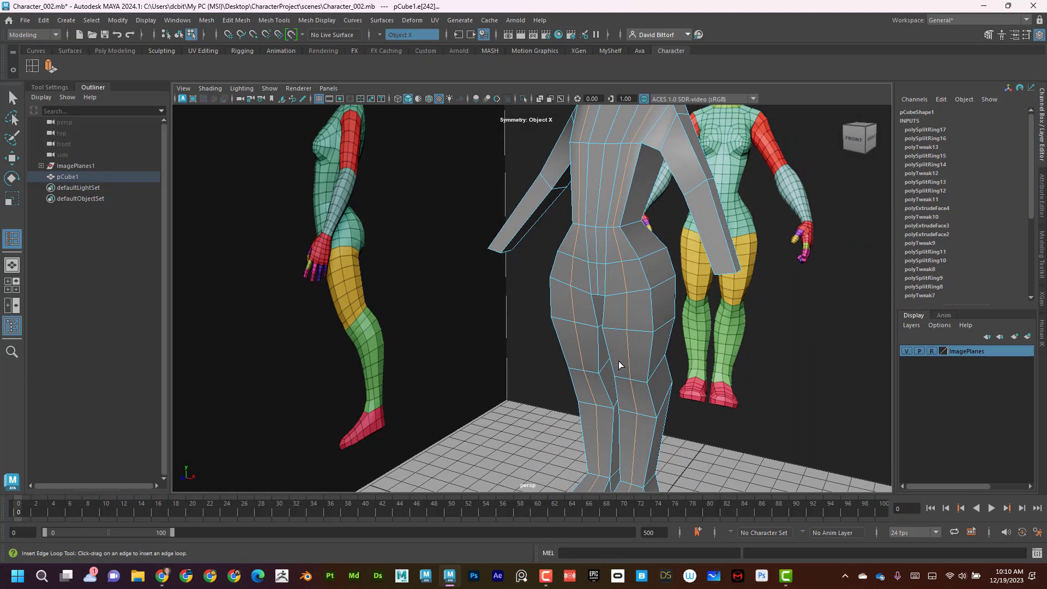
left_click_drag(609, 260, 645, 337, "alt")
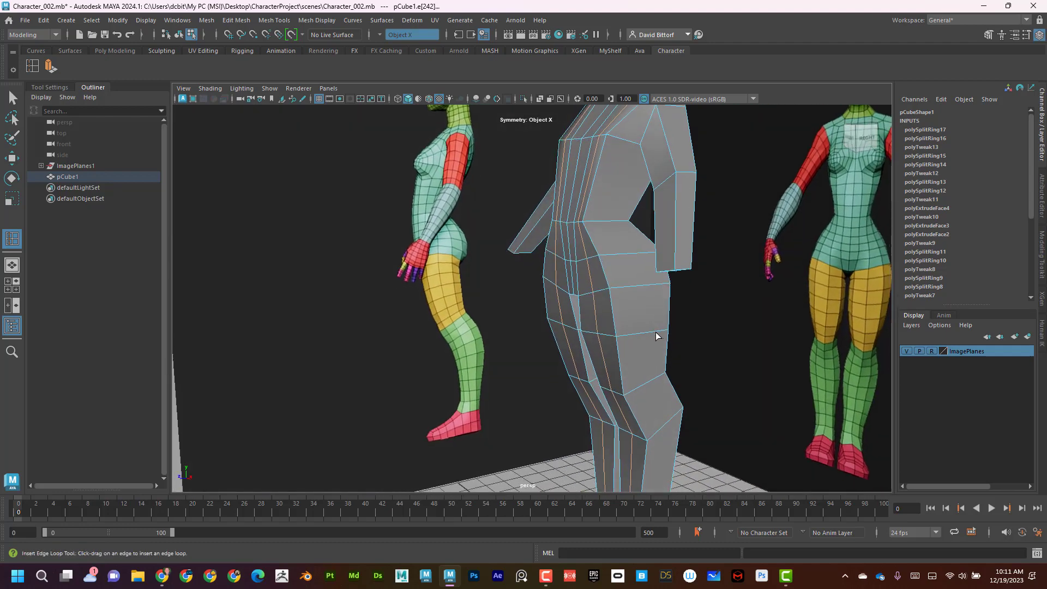
left_click(643, 331)
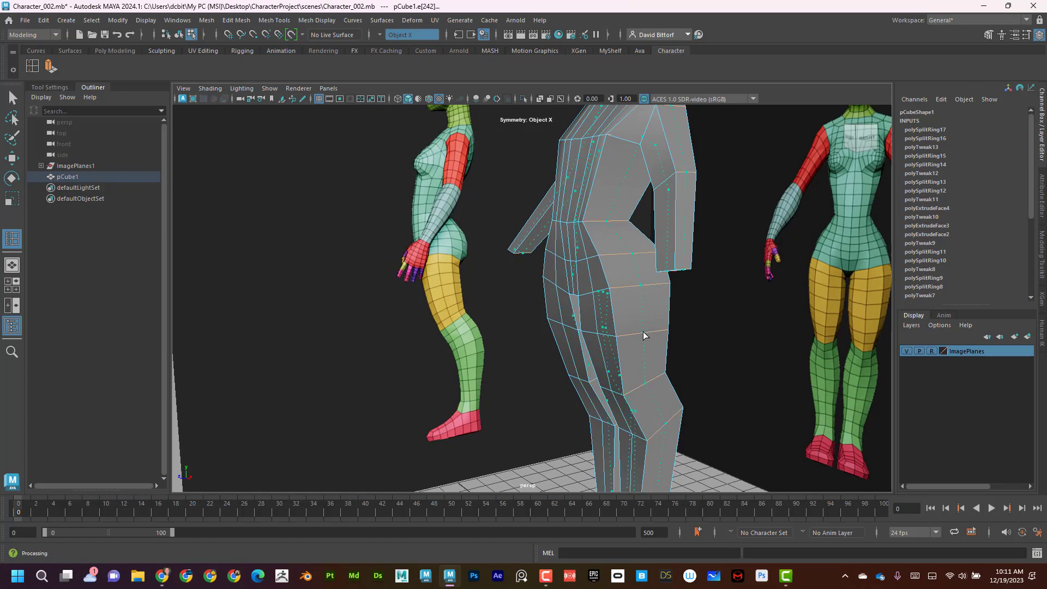
left_click_drag(643, 332, 581, 262, "alt")
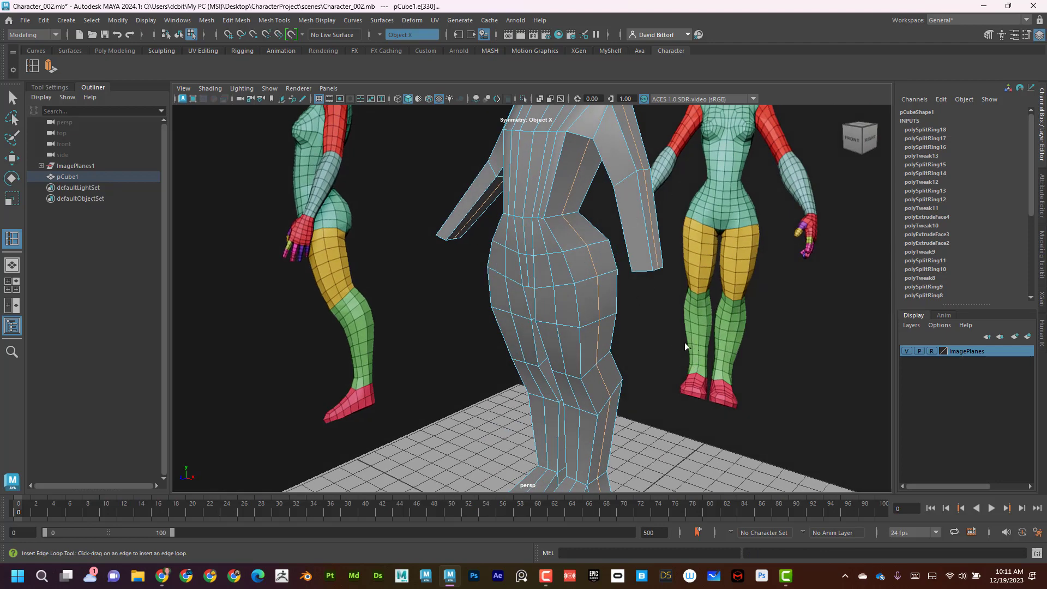
Return to the Select Tool and add the Circularize command to the Character shelf.
left_click(9, 101)
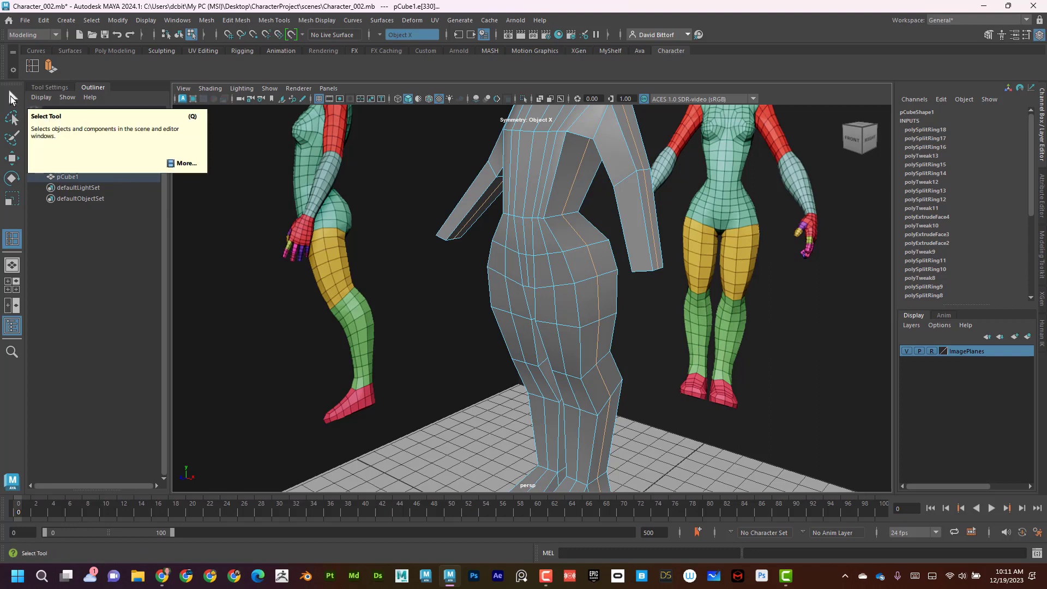
left_click(11, 98)
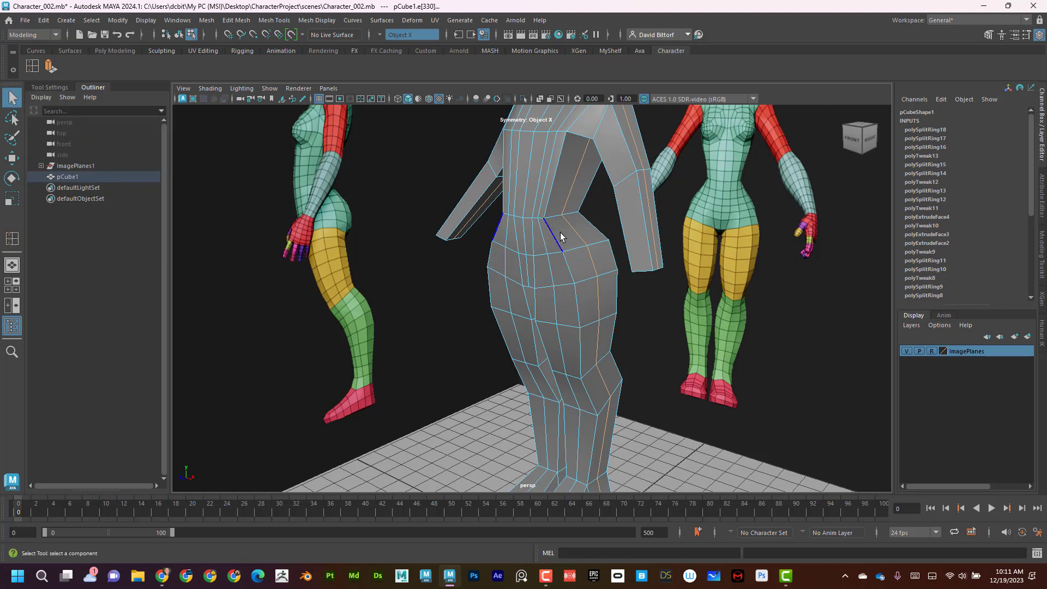
right_click_drag(594, 276, 595, 227)
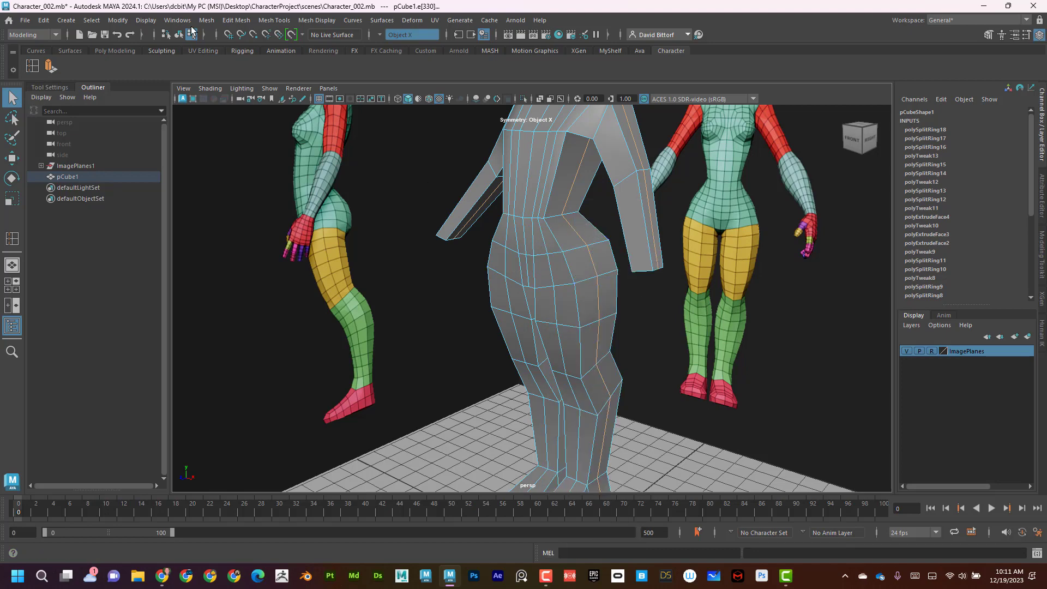
left_click(237, 20)
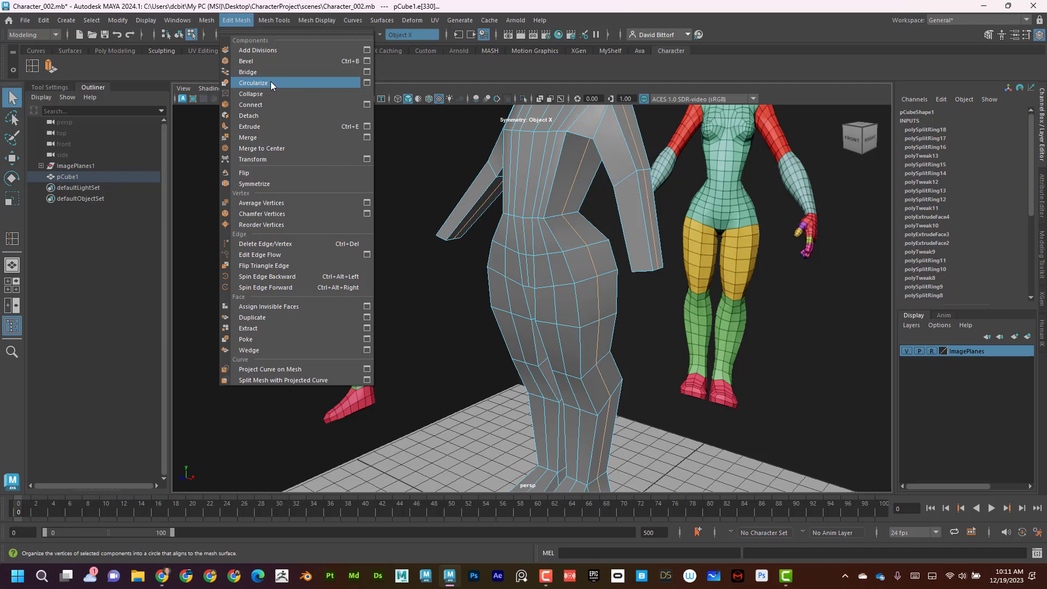
mouse_move(207, 20)
left_click(282, 86, "ctrl+shift")
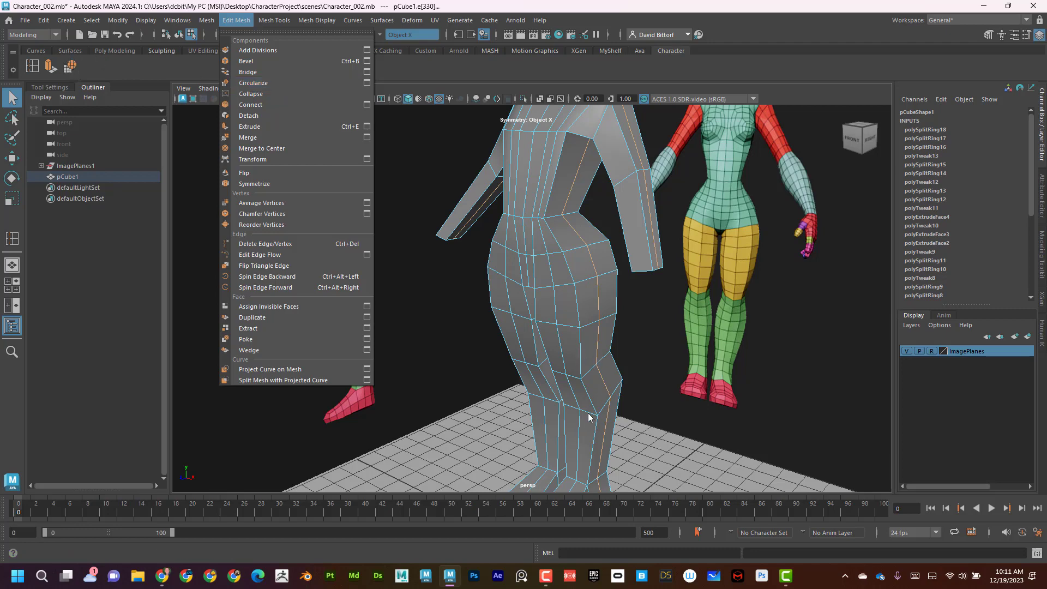
Try to circularize the horizontal edge loop around each upper thigh.
left_click(591, 323)
double_click(590, 321)
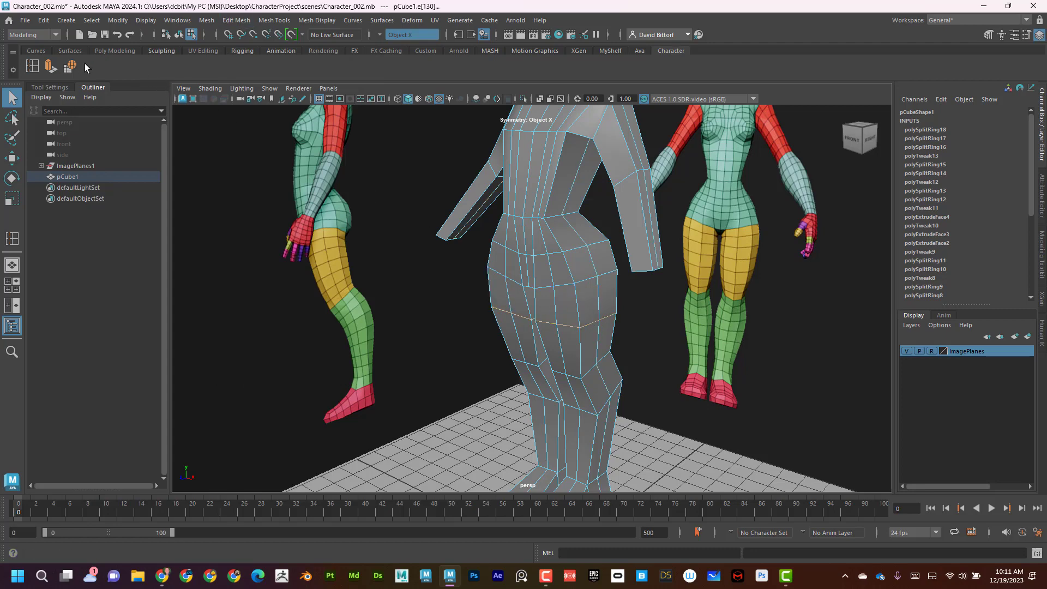
left_click(70, 67)
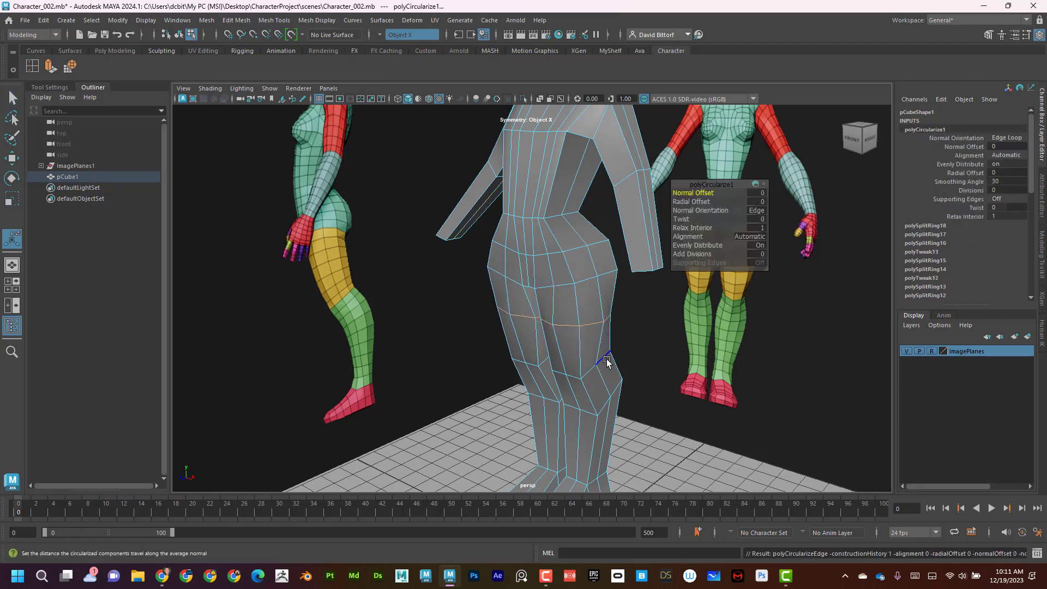
left_click_drag(608, 363, 591, 331, "alt")
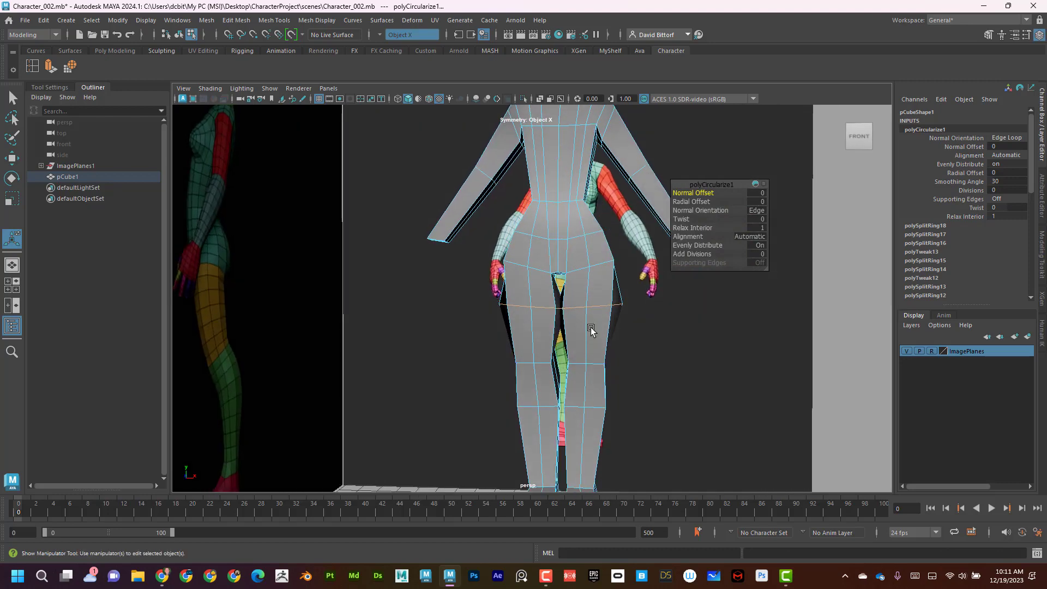
scroll(591, 331, "up", 3)
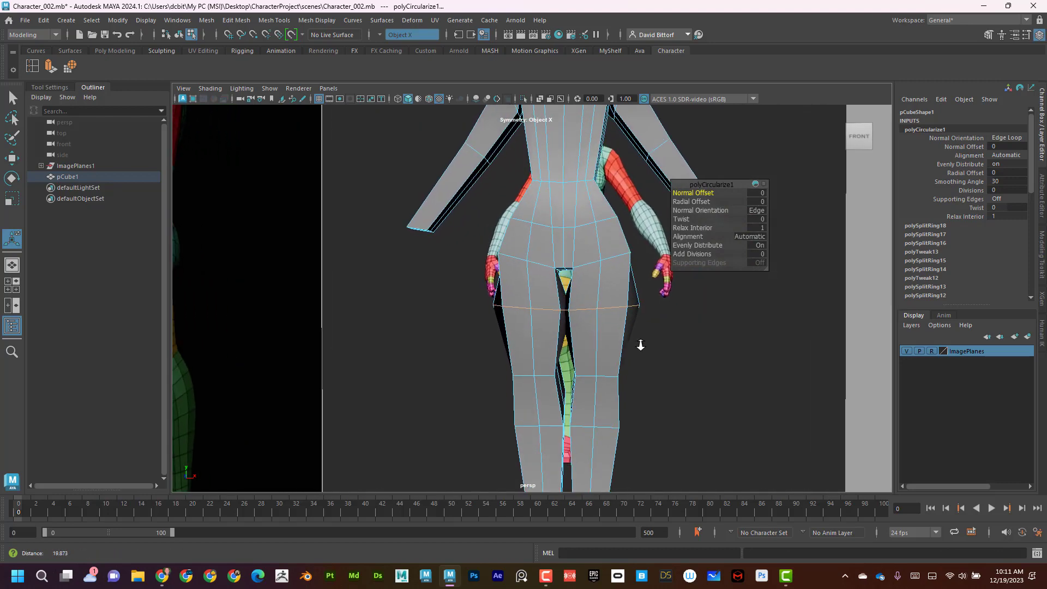
Try to enlarge the circularized thigh loops against the front reference, and undo that scaling.
left_click(17, 289)
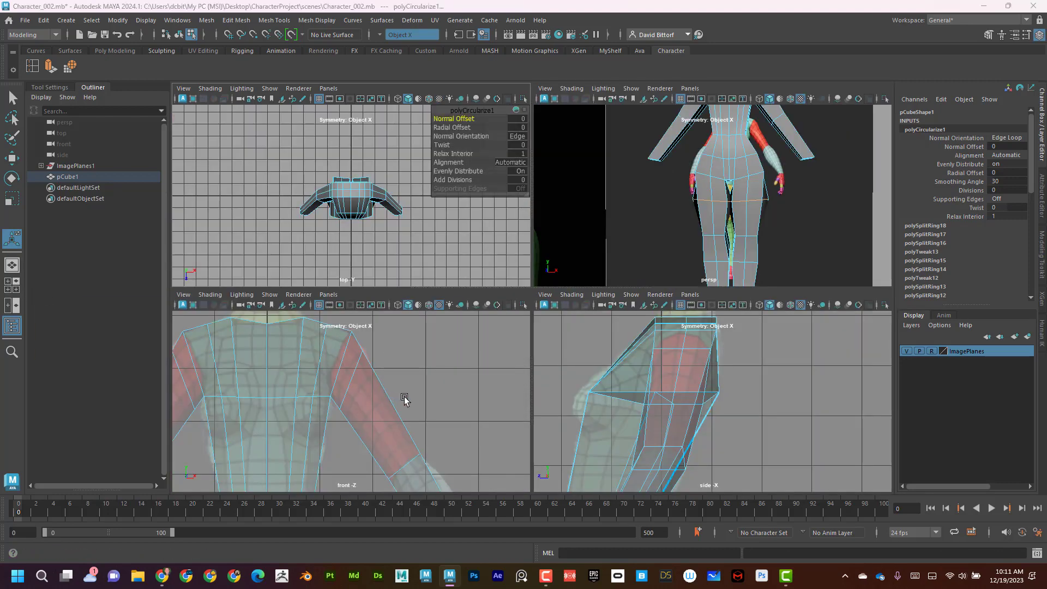
key("space")
right_click_drag(566, 431, 407, 376, "alt")
middle_click_drag(701, 442, 664, 345, "alt")
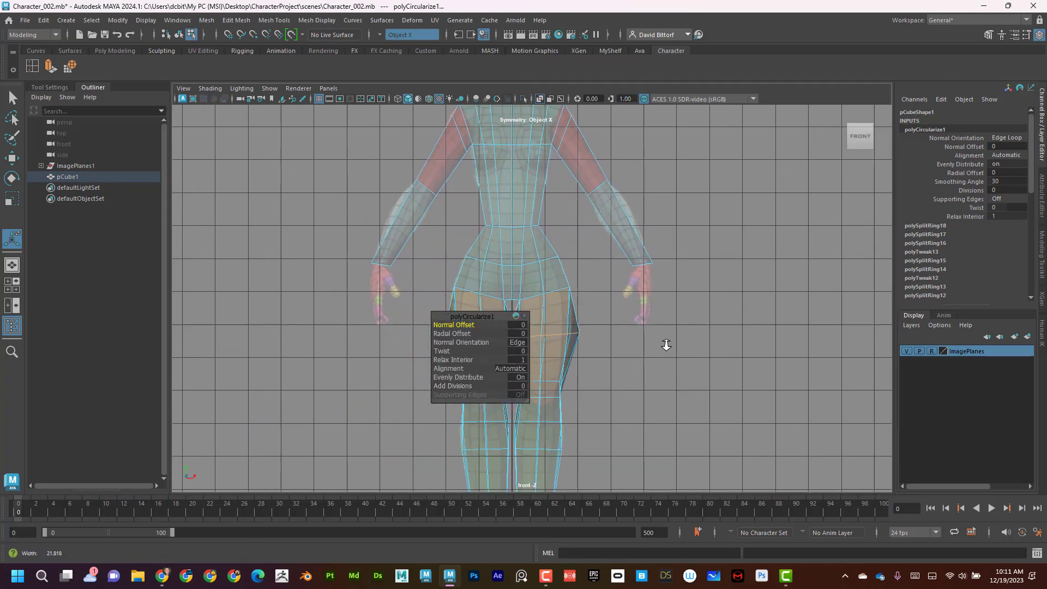
right_click_drag(663, 346, 688, 349, "alt")
middle_click_drag(589, 329, 612, 242, "alt")
right_click_drag(612, 243, 666, 308, "alt")
middle_click_drag(666, 309, 603, 326, "alt")
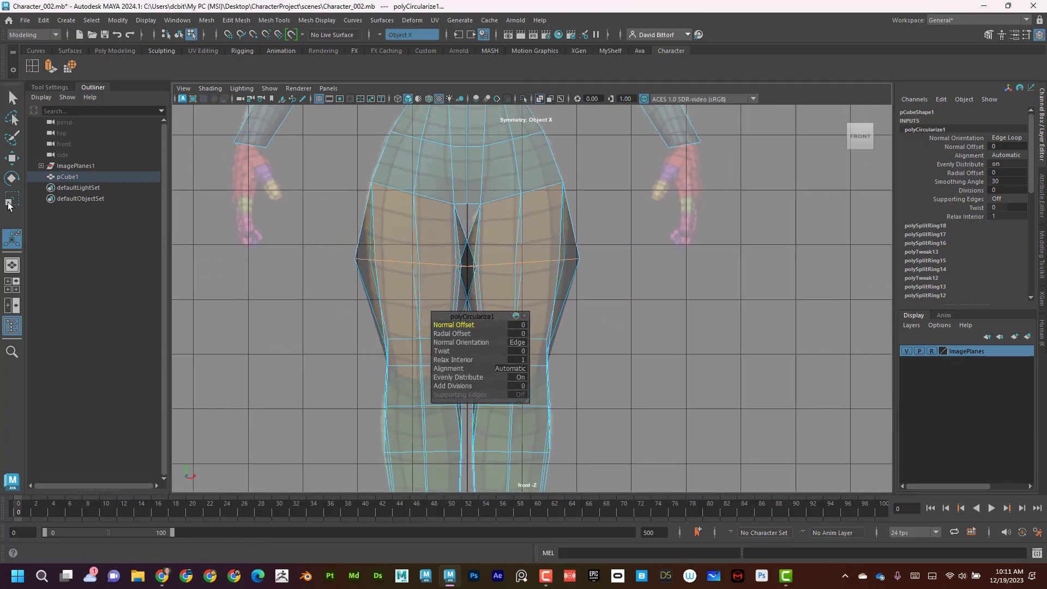
left_click(12, 200)
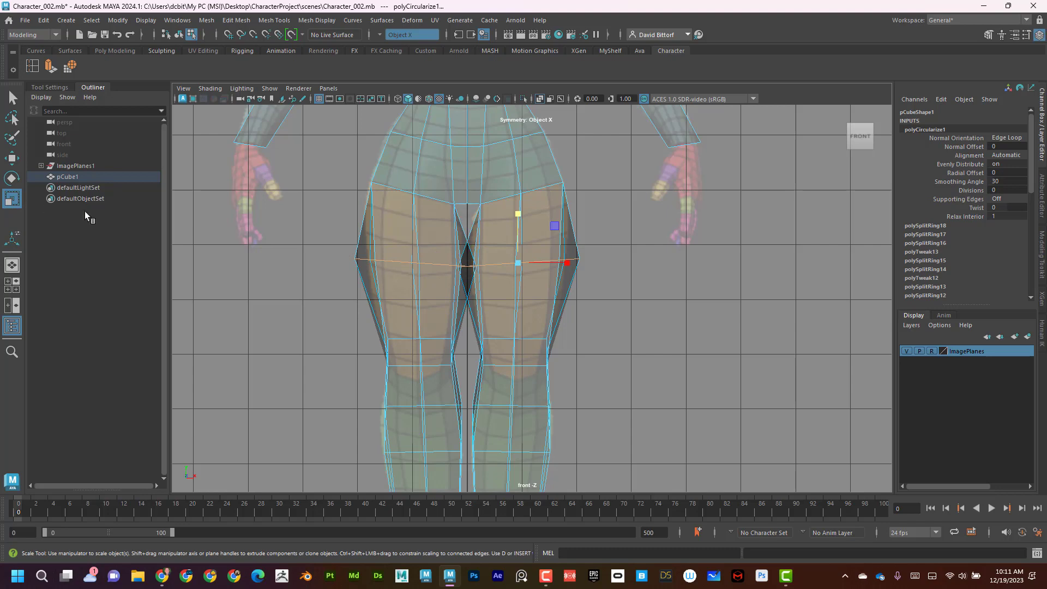
left_click_drag(521, 266, 546, 273)
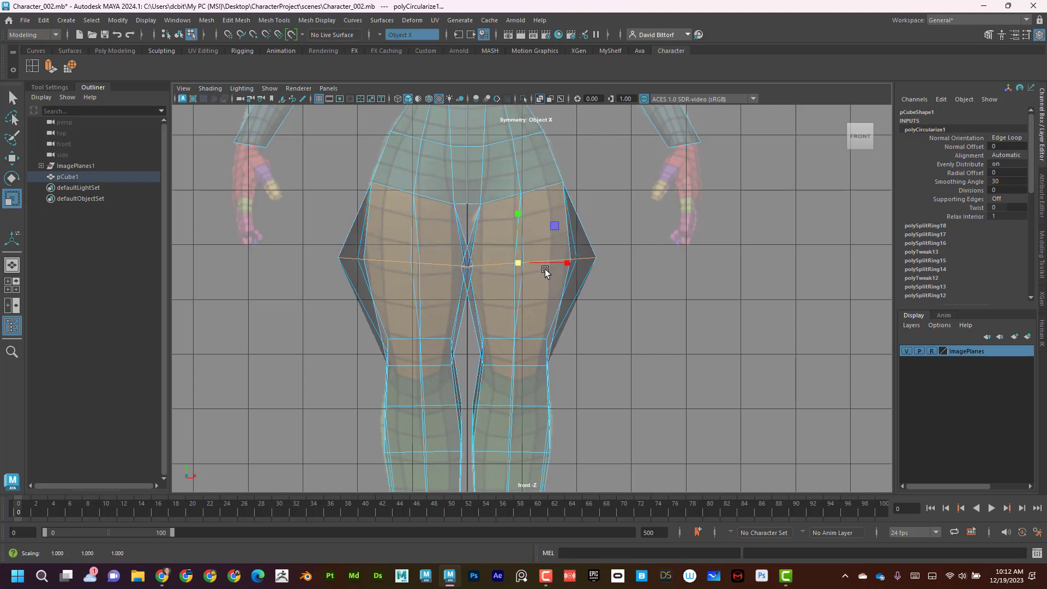
key("ctrl+z")
Try to shift the thigh loops inward and scale them, and undo everything back through the Circularize operation.
key("w")
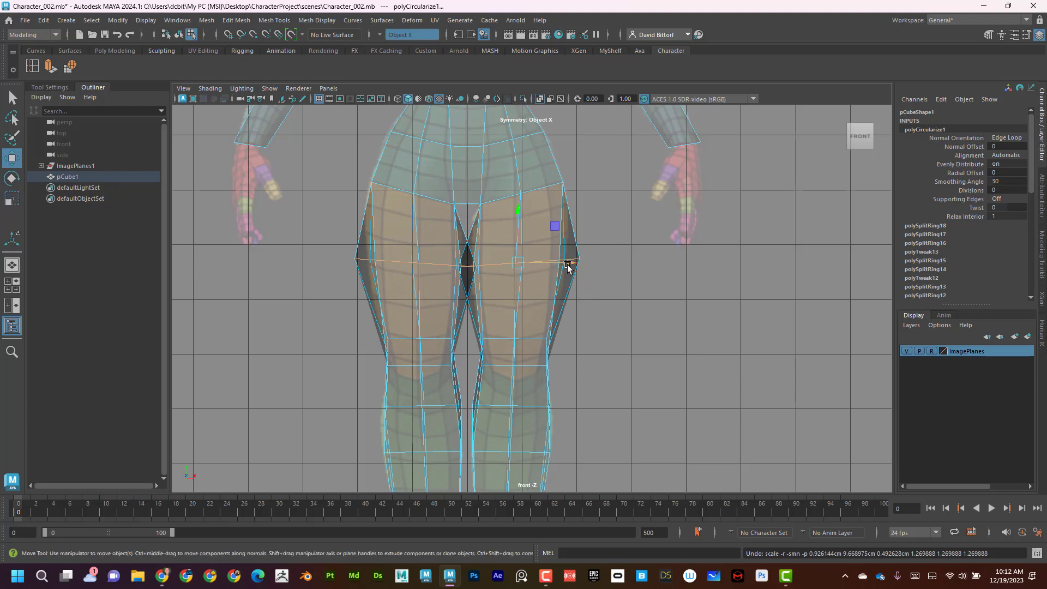
left_click_drag(573, 264, 565, 264)
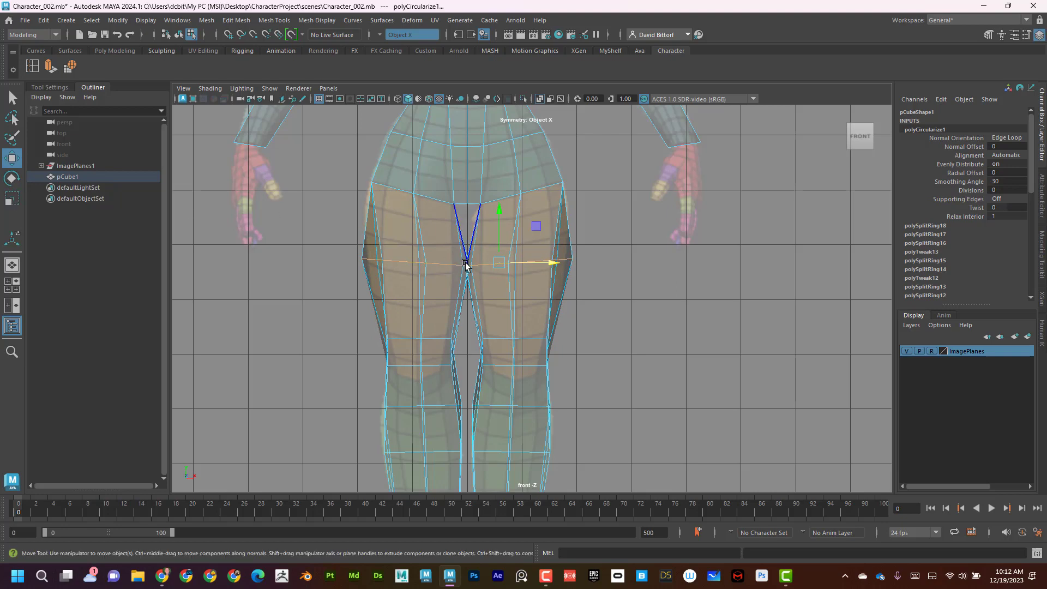
key("r")
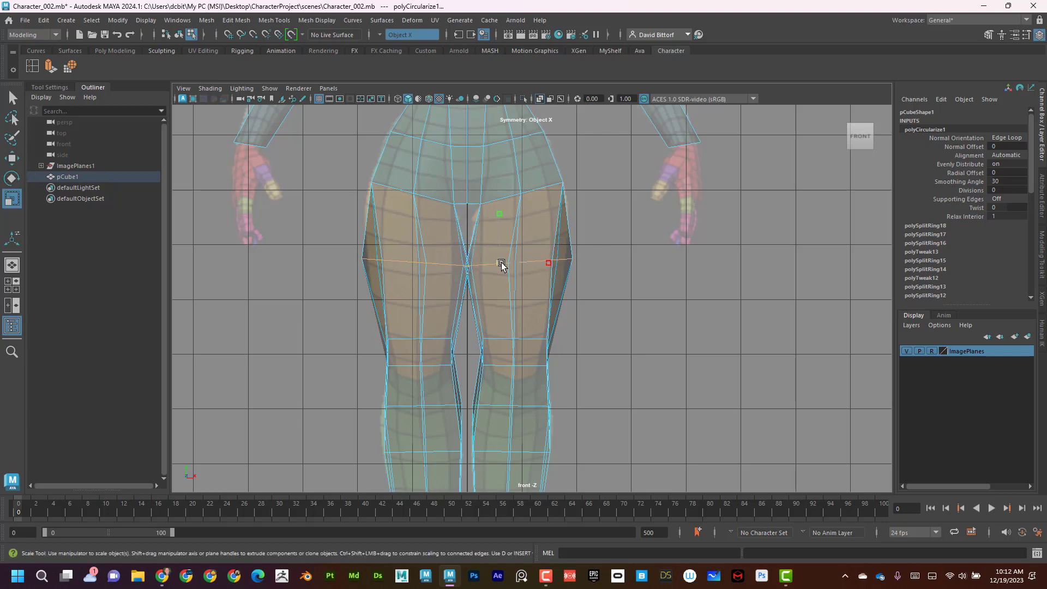
left_click_drag(501, 266, 499, 265)
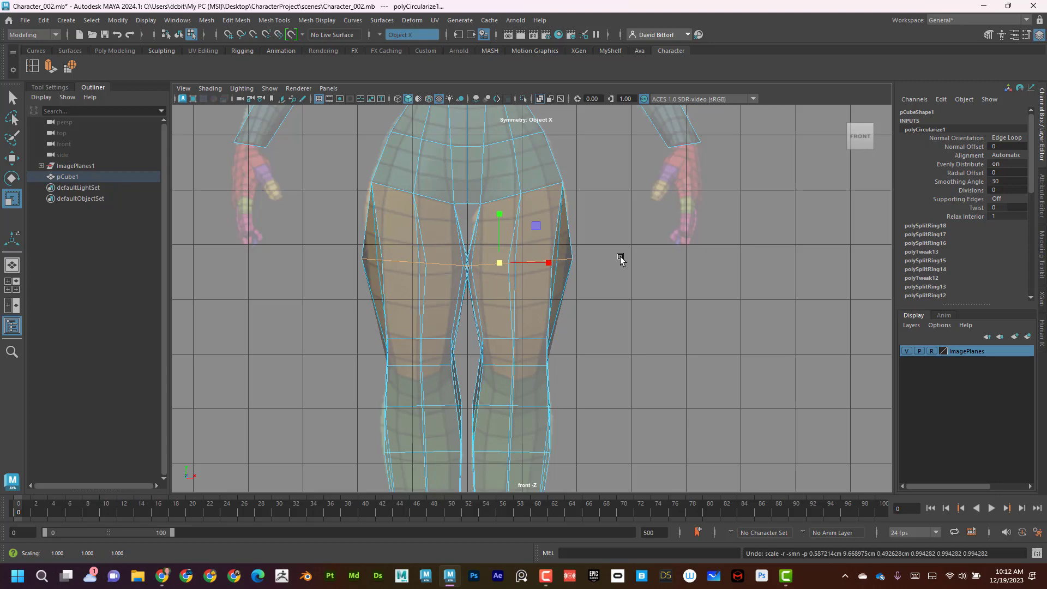
key("ctrl+z")
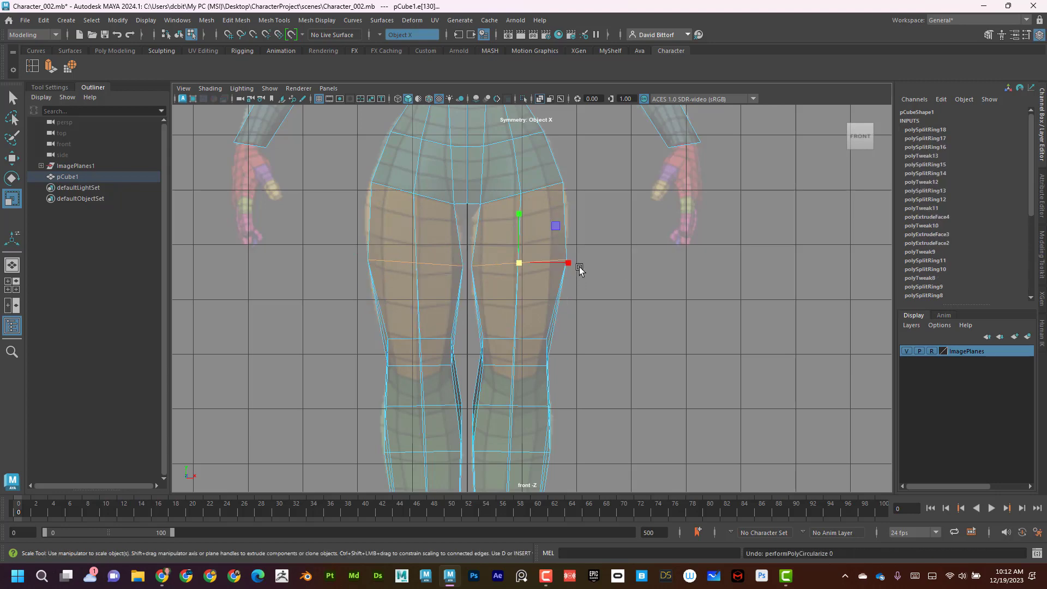
Circularize the edge loops just above the knees and scale them down slightly to fit the front reference.
key("space")
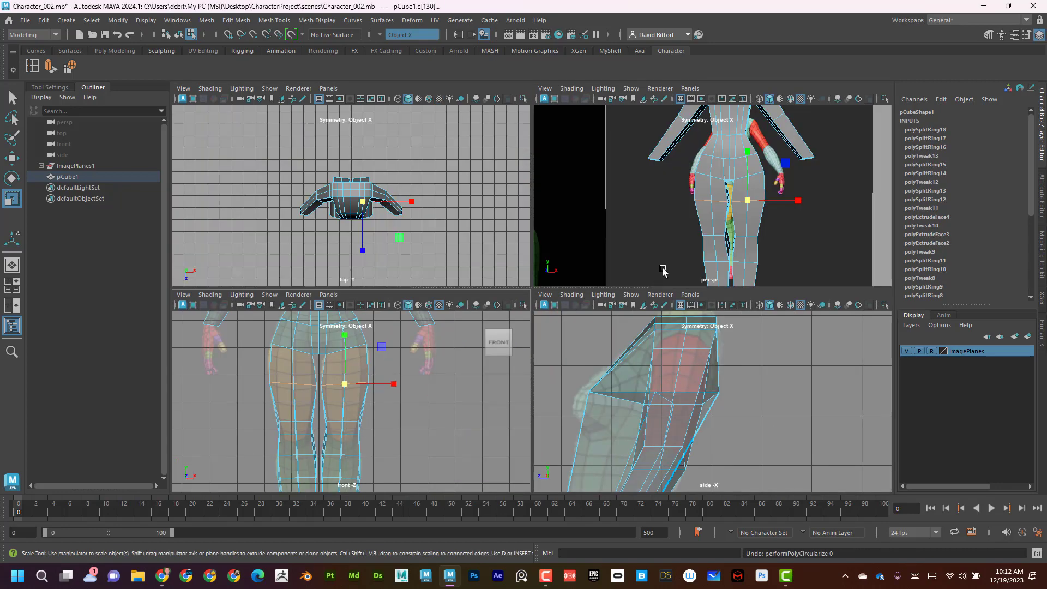
left_click_drag(792, 252, 761, 234, "alt")
double_click(707, 219)
left_click(65, 69)
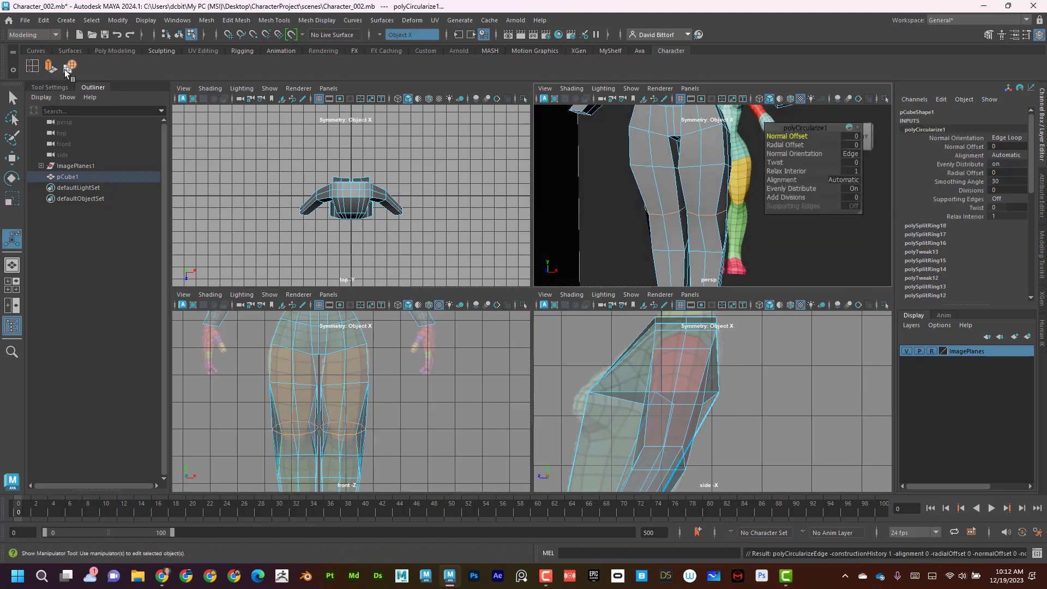
left_click(12, 198)
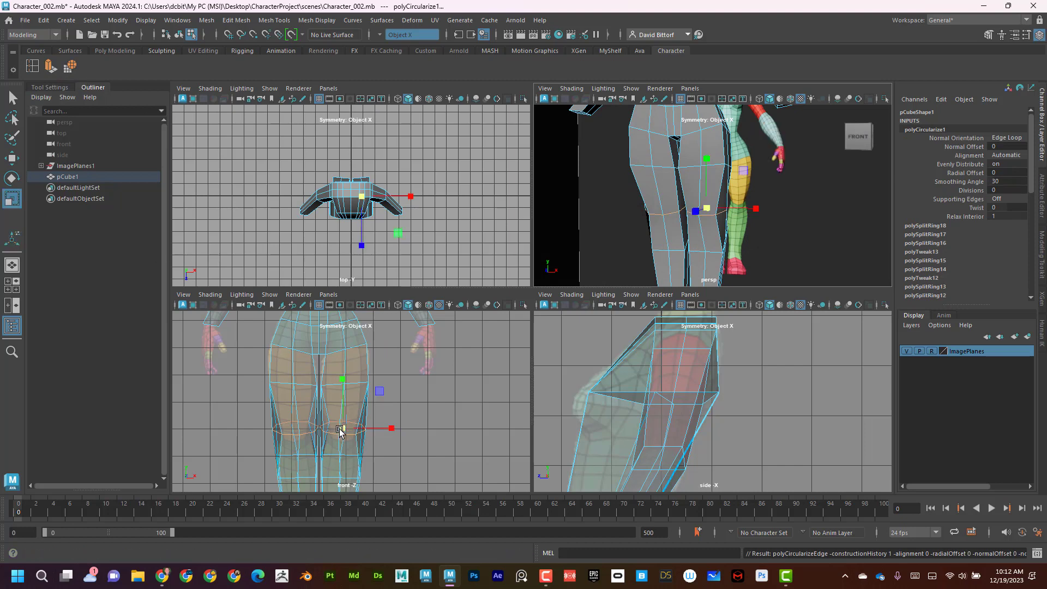
left_click_drag(339, 426, 334, 428)
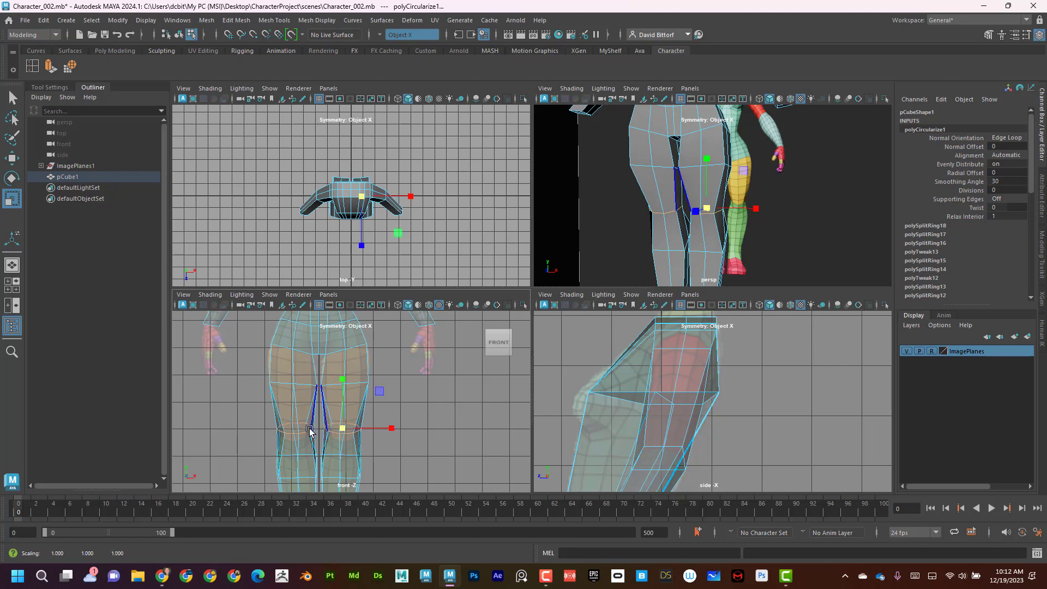
Circularize the edge loops just below the knees on both legs.
middle_click_drag(766, 241, 763, 207, "alt")
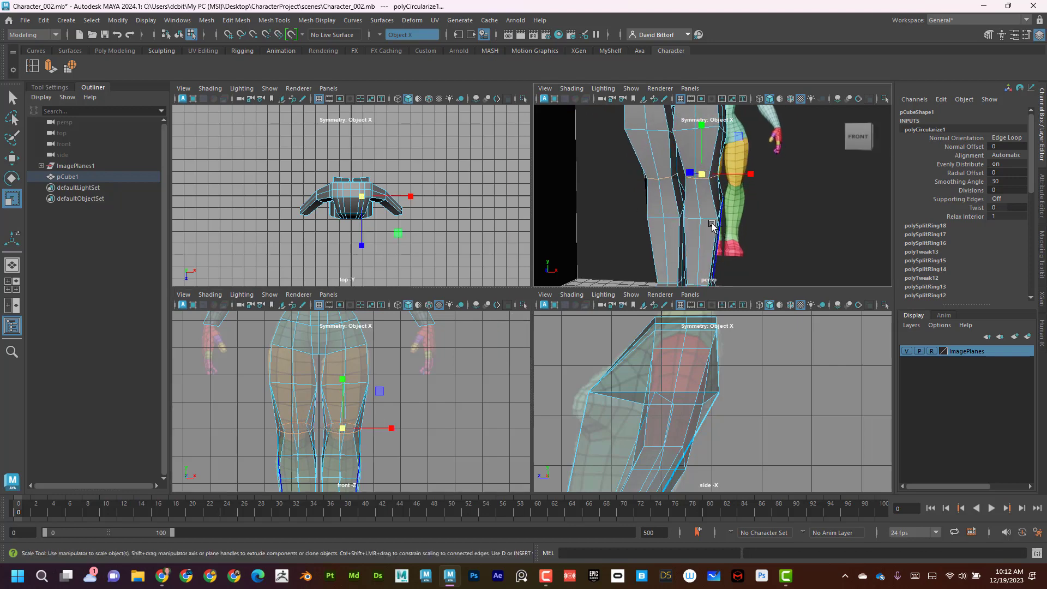
double_click(710, 219)
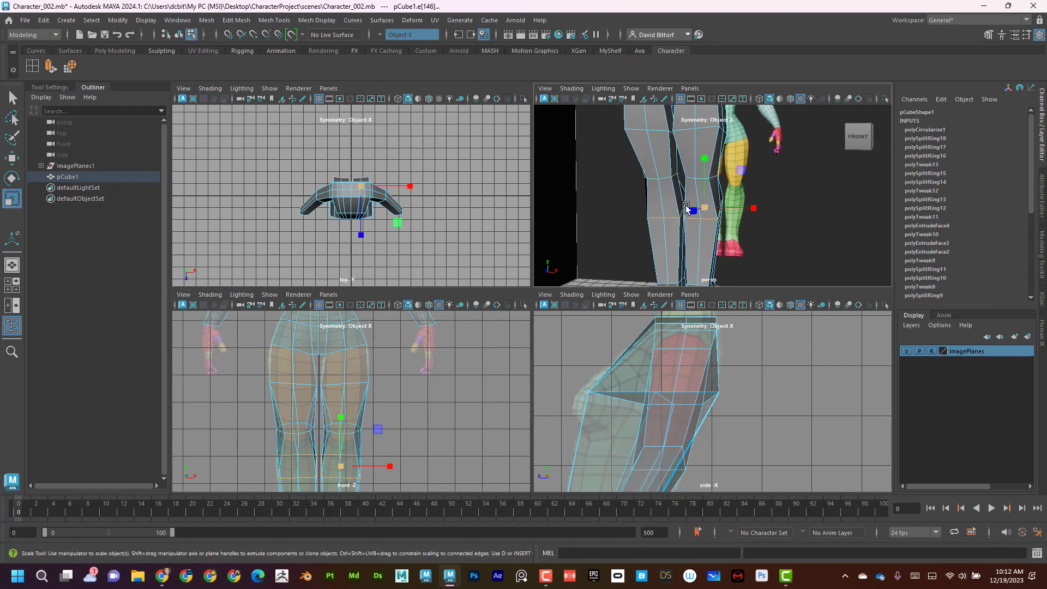
left_click(71, 68)
scroll(327, 403, "down", 2)
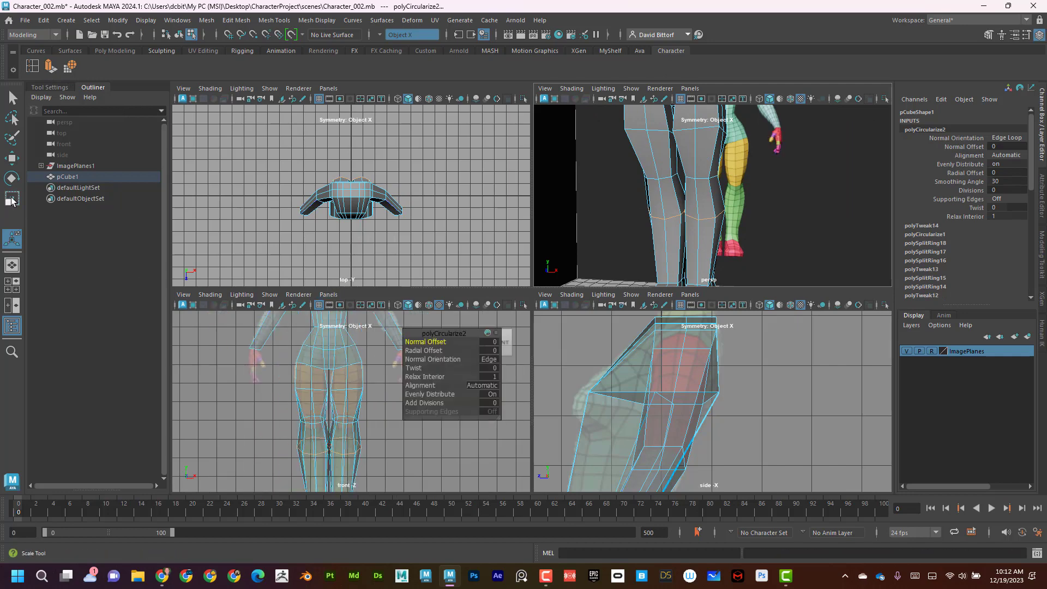
Try to scale and shift the circularized loops below the knees, and undo everything back through the Circularize operation.
left_click_drag(345, 446, 394, 453)
key("w")
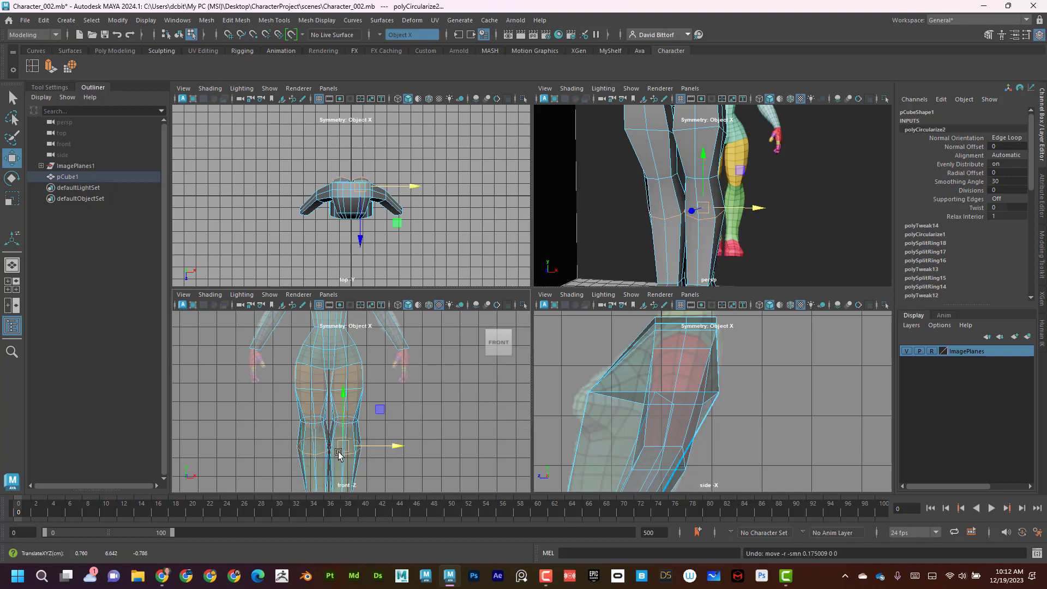
key("f")
key("ctrl+z")
key("ctrl+z")
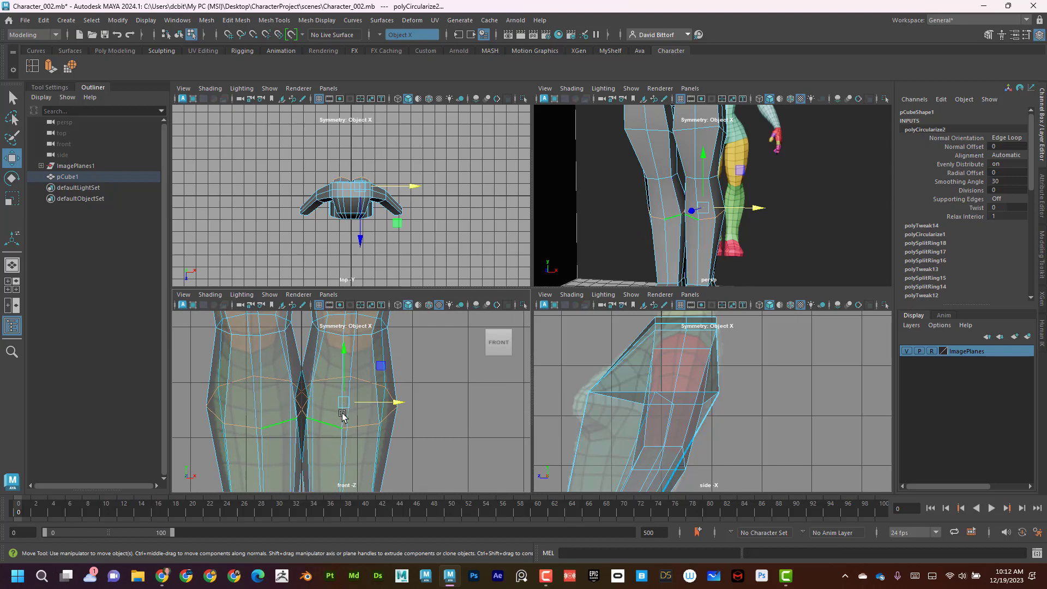
key("ctrl+z")
key("ctrl+z")
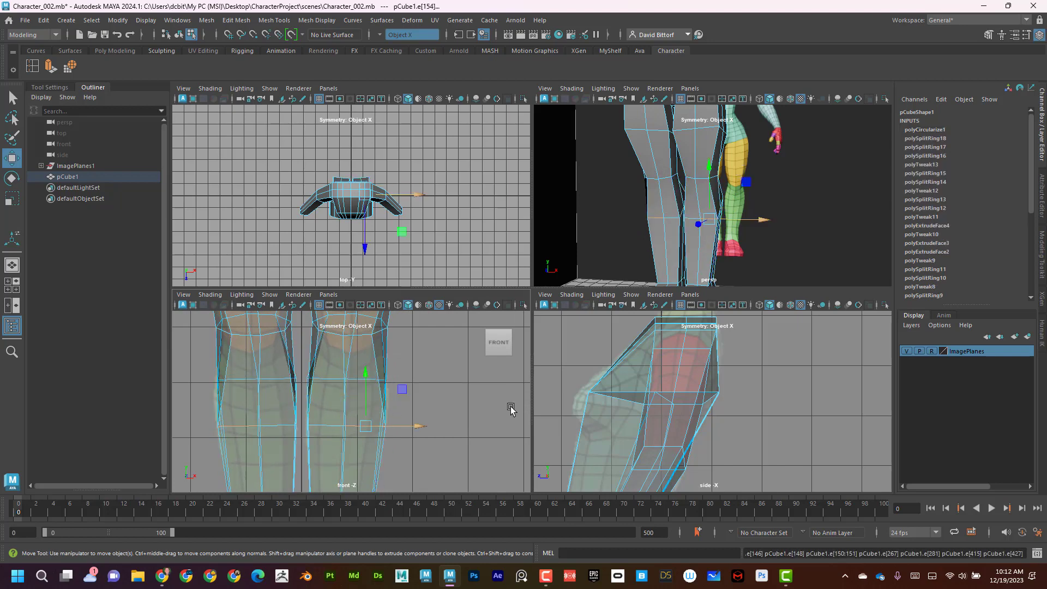
key("ctrl+z")
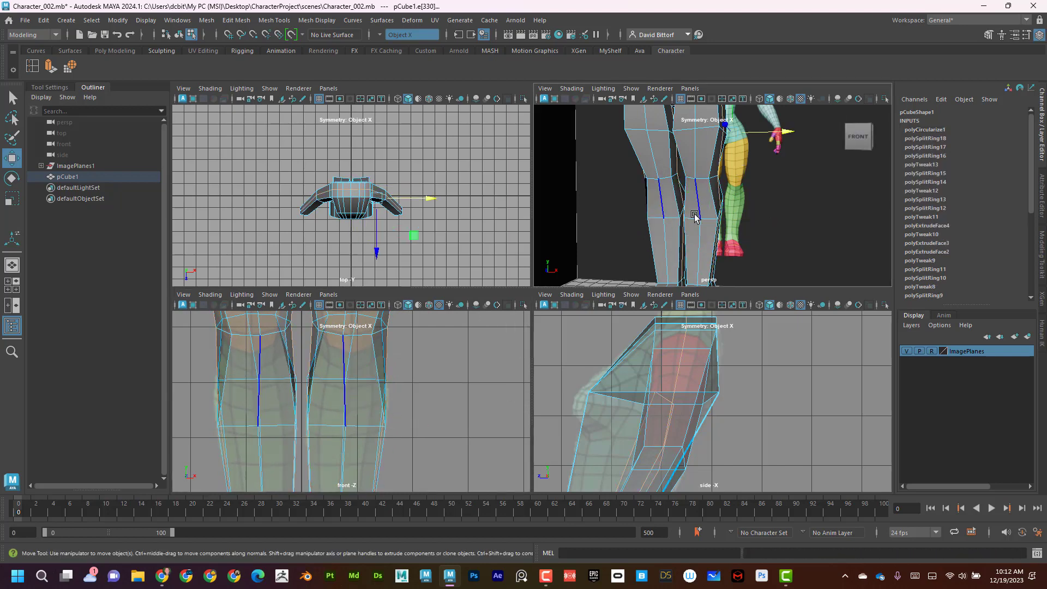
Move the edge loops just below the knees outward so the two legs are well separated, and circularize them.
double_click(693, 217)
left_click_drag(397, 402, 439, 403)
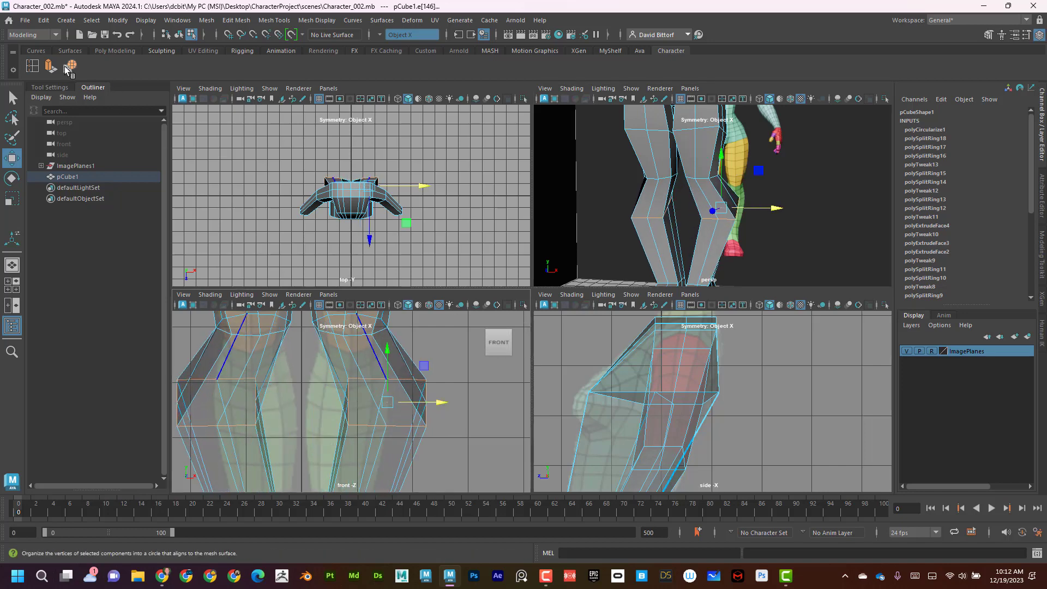
left_click(65, 67)
left_click(12, 158)
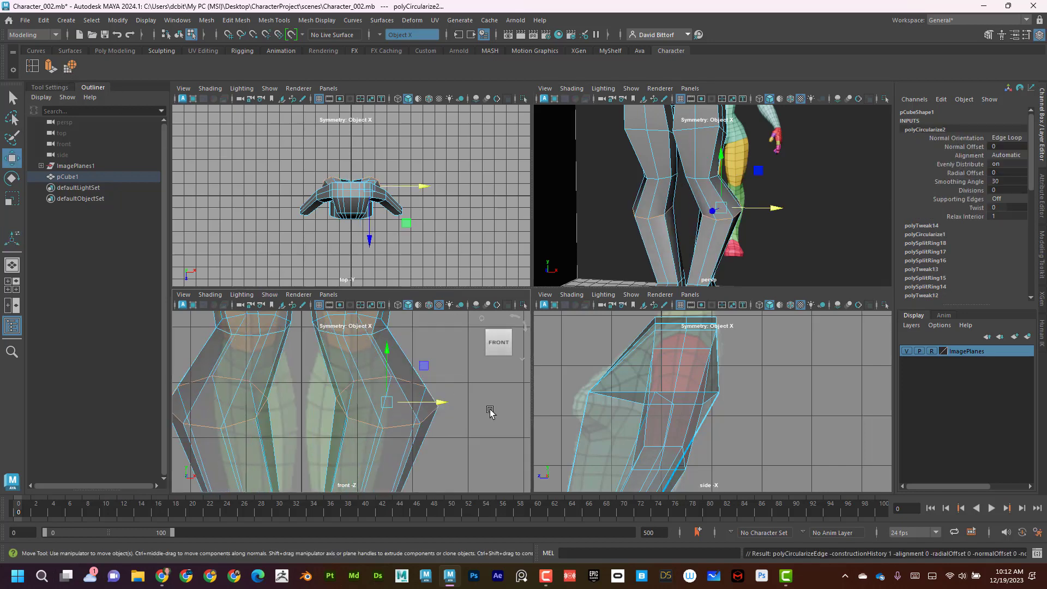
Move the circularized below-knee loops back inward and scale them down slightly to fit the front reference.
left_click_drag(434, 403, 348, 403)
key("r")
key("w")
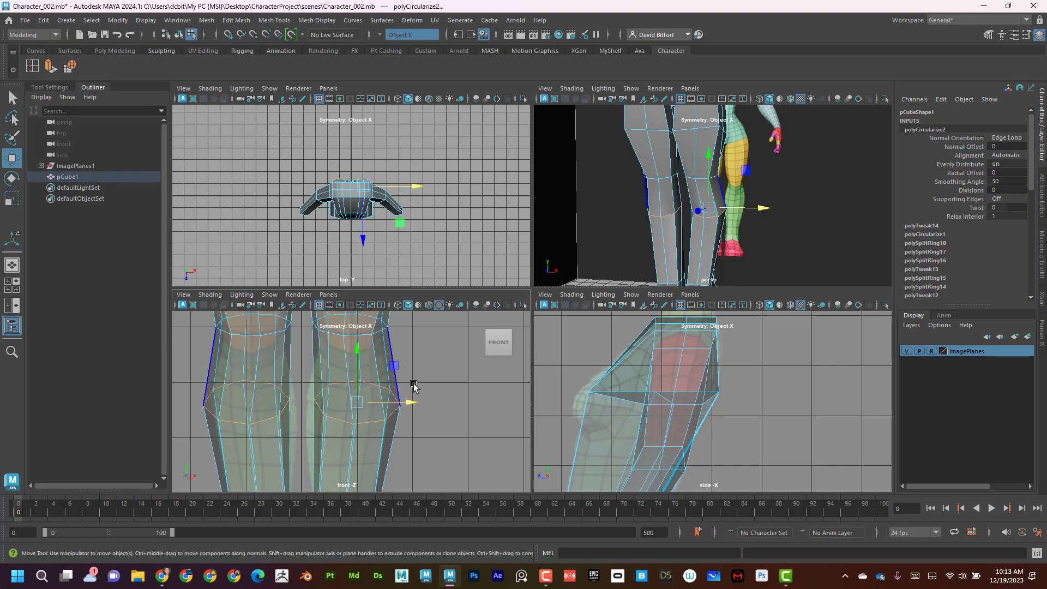
left_click_drag(413, 403, 403, 403)
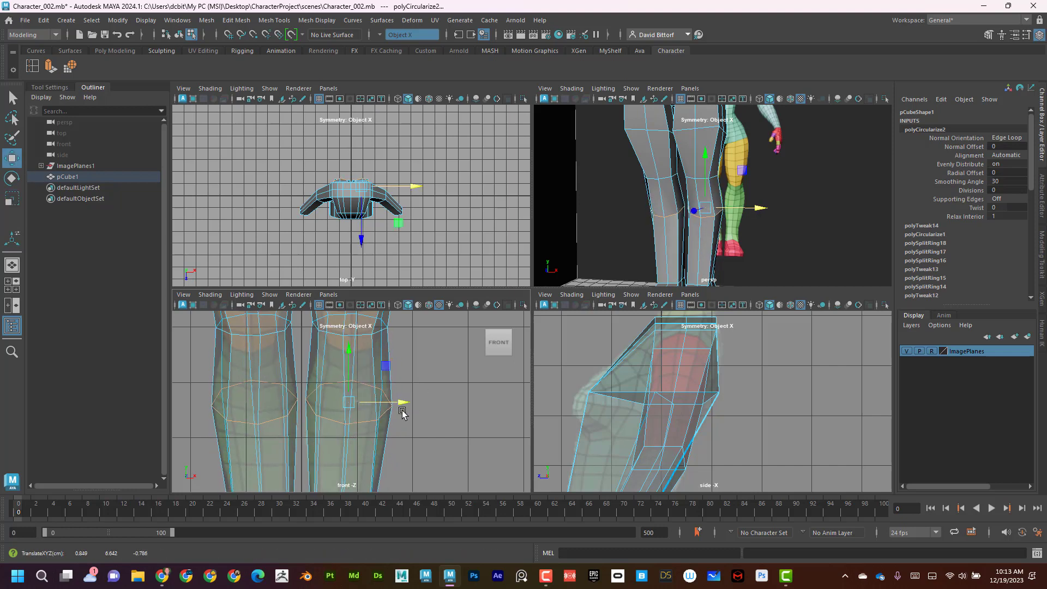
Move the mid-thigh edge loops outward to separate the legs, and circularize them.
middle_click_drag(416, 401, 424, 489, "alt")
middle_click_drag(412, 398, 413, 442, "alt")
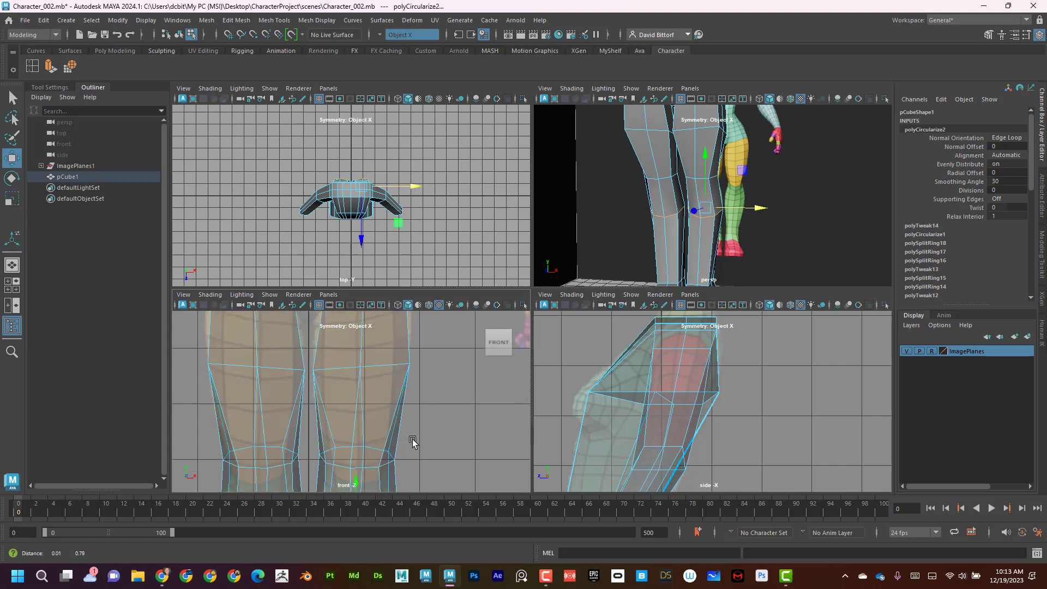
double_click(384, 364)
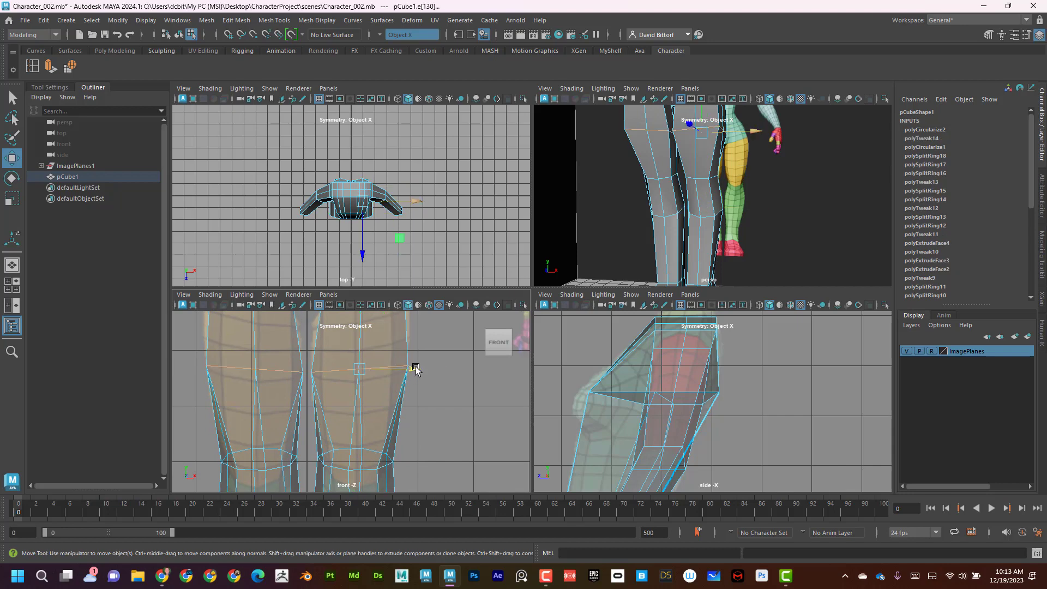
left_click_drag(416, 370, 453, 369)
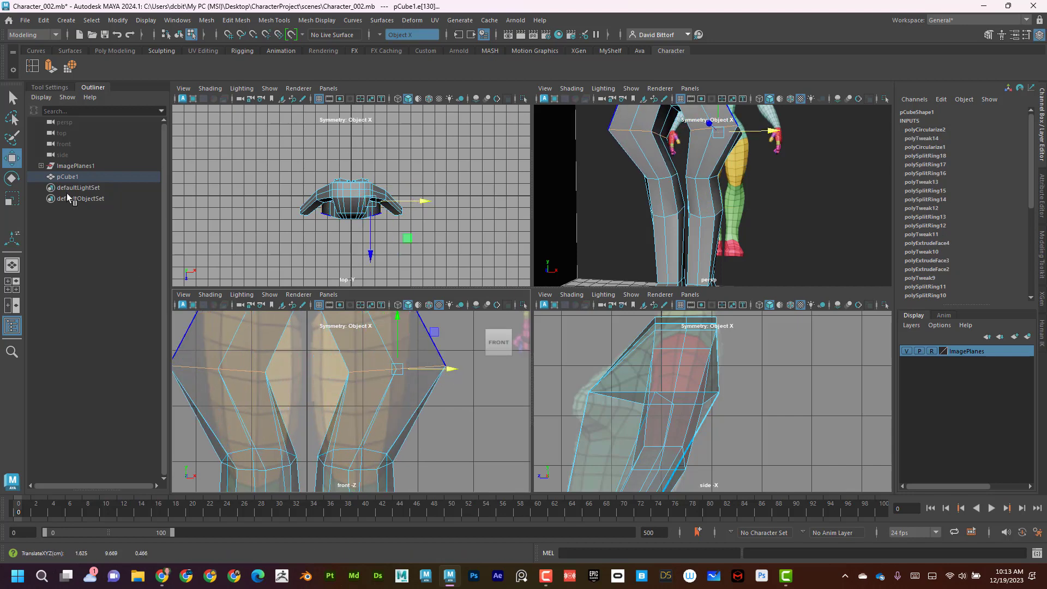
left_click(68, 66)
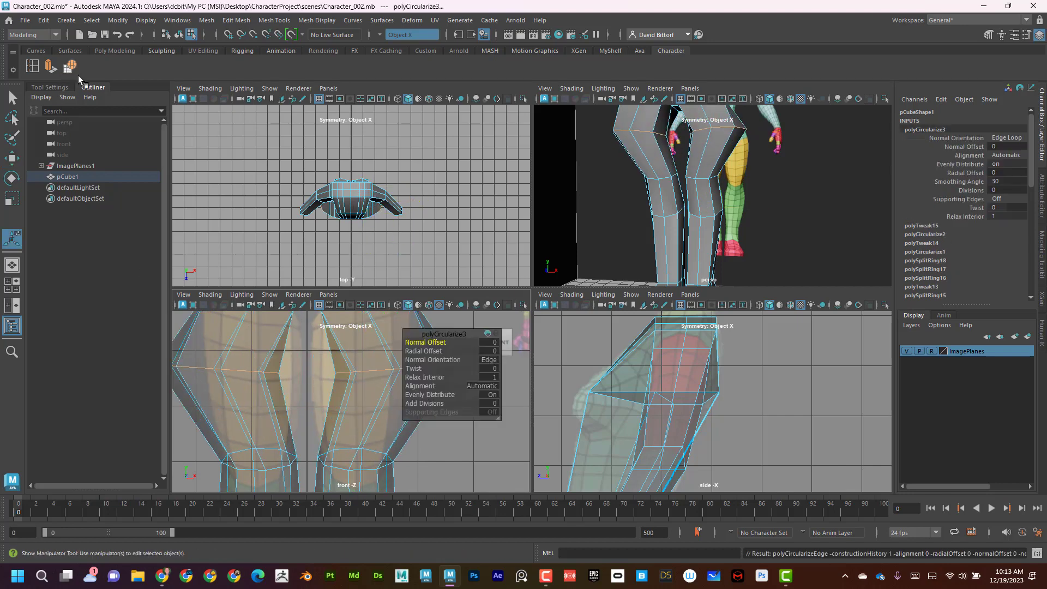
left_click(12, 159)
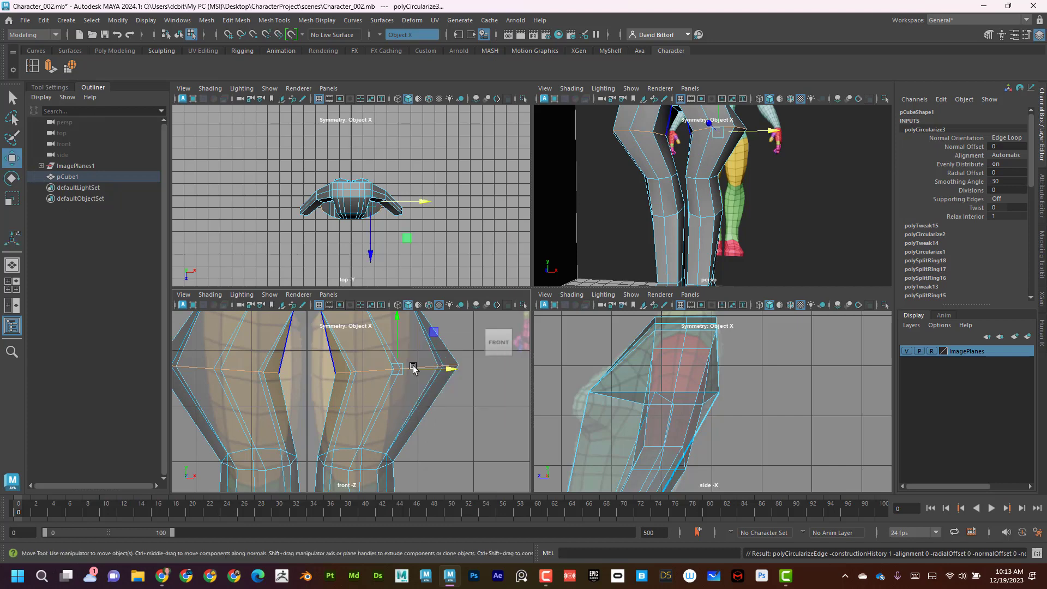
Move the circularized thigh loops back inward and scale them to match the thigh width in the front reference.
mouse_move(404, 369)
left_mouse_down()
mouse_move(436, 369)
mouse_move(355, 369)
mouse_move(420, 369)
mouse_move(406, 361)
left_mouse_up()
left_click(11, 200)
left_click(11, 199)
key("w")
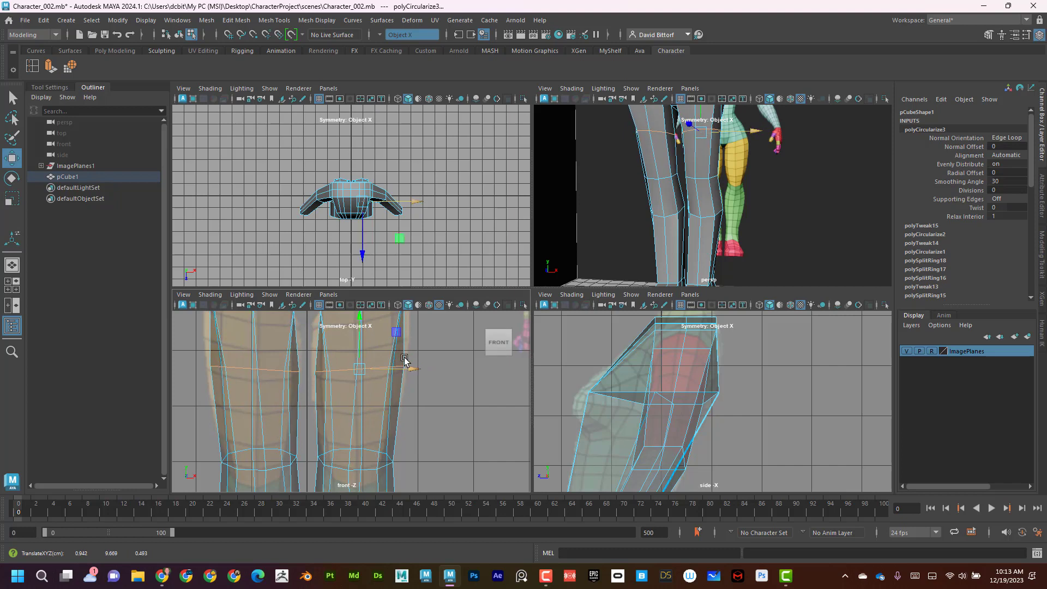
key("r")
left_click(361, 368)
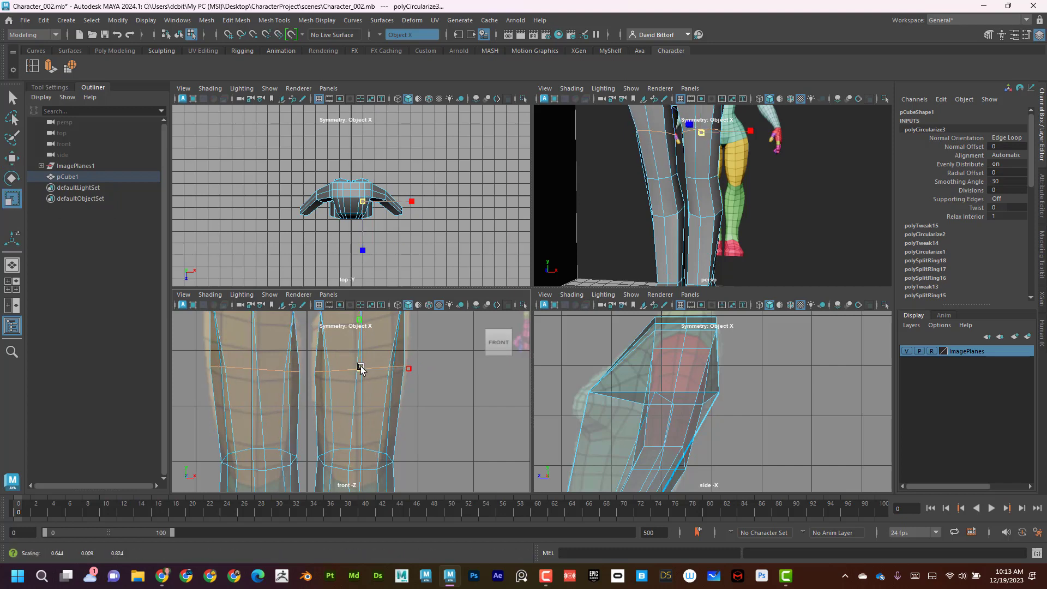
left_click_drag(361, 368, 364, 368)
key("w")
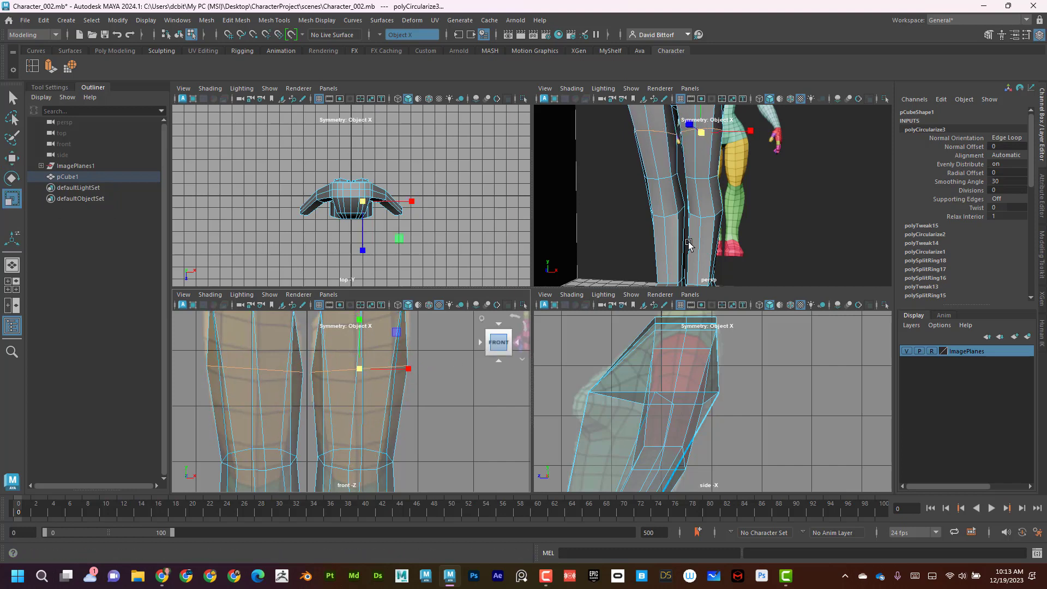
Examine the shape of the legs, hips and torso from several angles in the perspective view.
mouse_move(696, 213)
left_mouse_down("alt")
mouse_move(582, 191)
mouse_move(717, 188)
mouse_move(736, 226)
mouse_move(683, 226)
left_mouse_up("alt")
right_click_drag(682, 226, 729, 227, "alt")
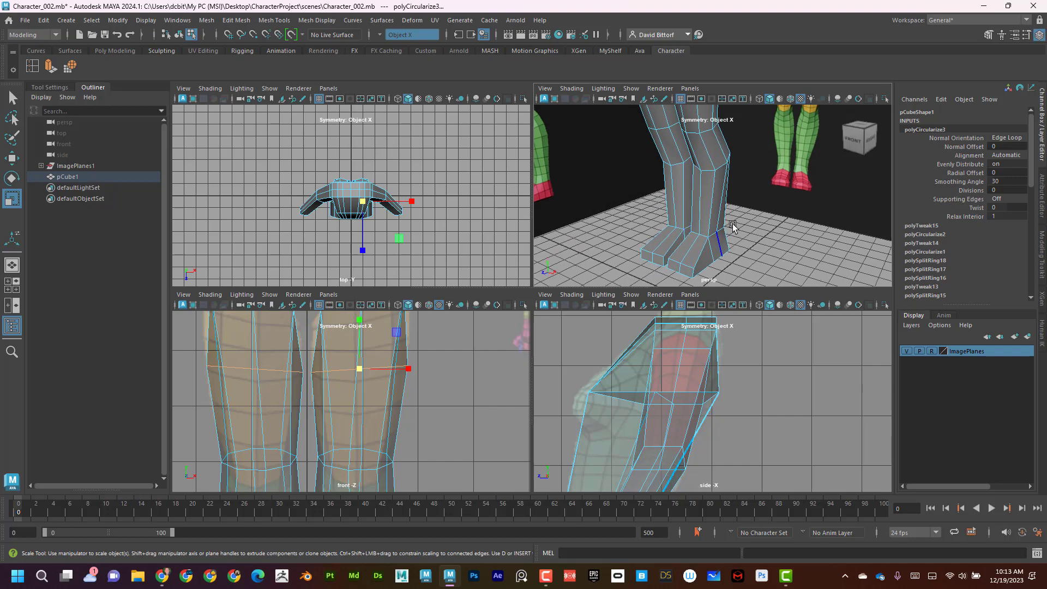
middle_click_drag(729, 227, 730, 257, "alt")
right_click_drag(731, 257, 707, 247, "alt")
left_click_drag(707, 247, 746, 206, "alt")
right_click_drag(746, 206, 799, 199, "alt")
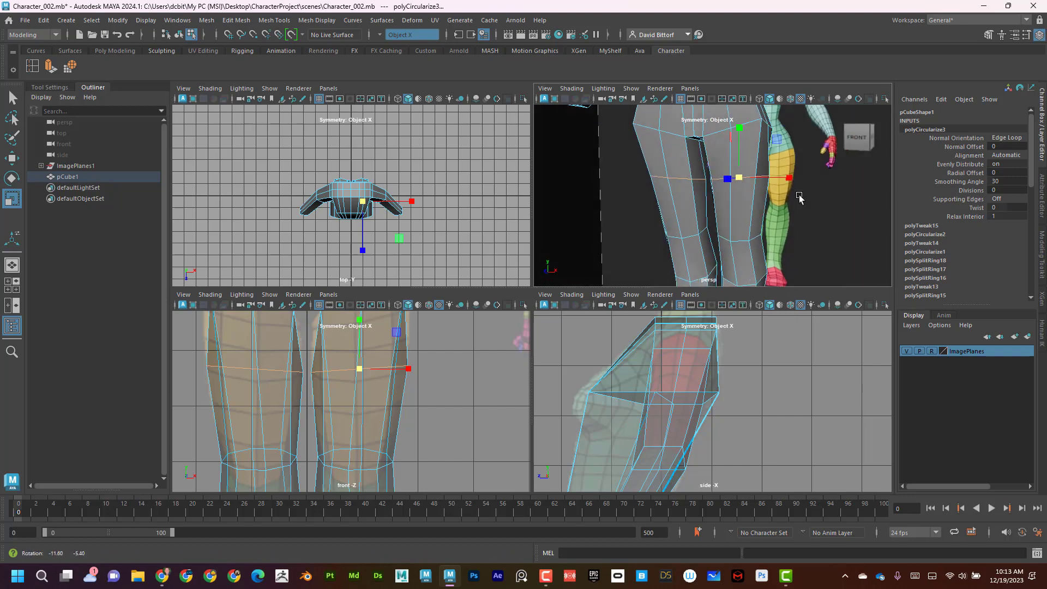
middle_click_drag(744, 142, 724, 187, "alt")
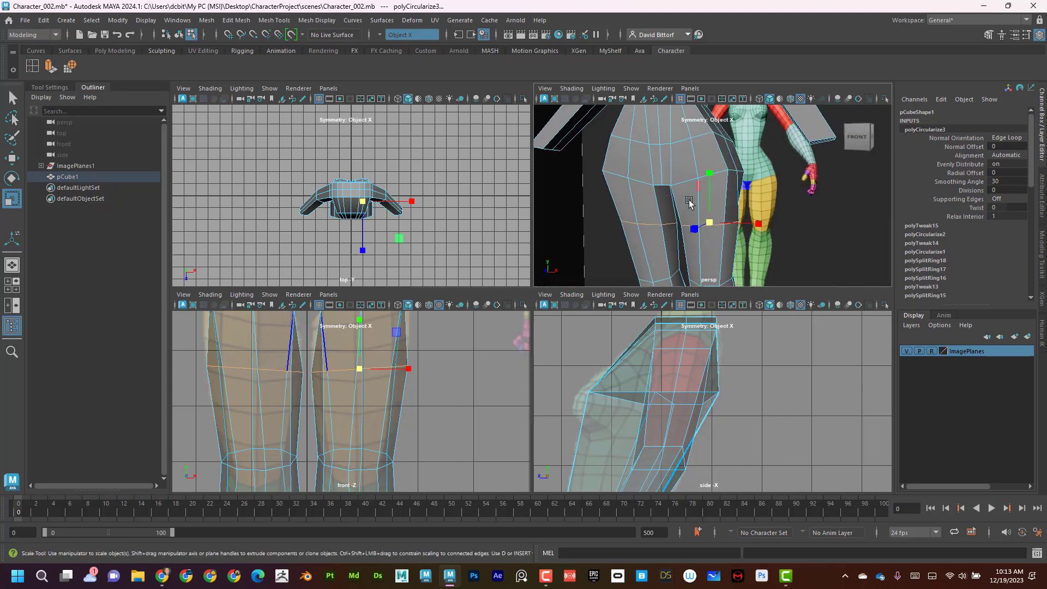
mouse_move(717, 197)
left_mouse_down("alt")
mouse_move(760, 191)
mouse_move(709, 203)
left_mouse_up("alt")
scroll(708, 193, "down", 3)
scroll(734, 235, "up", 2)
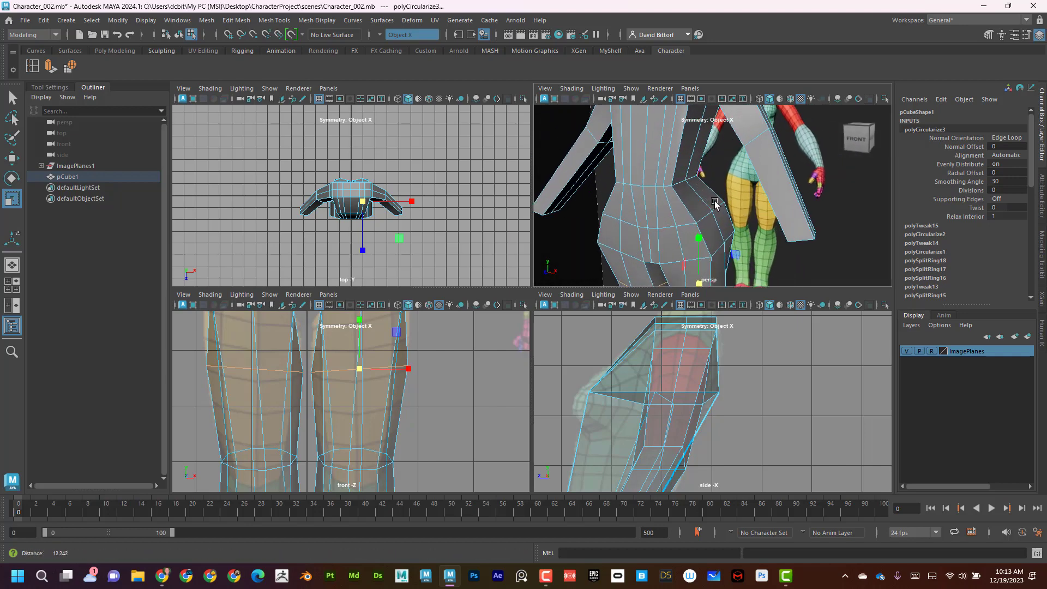
scroll(751, 194, "down", 2)
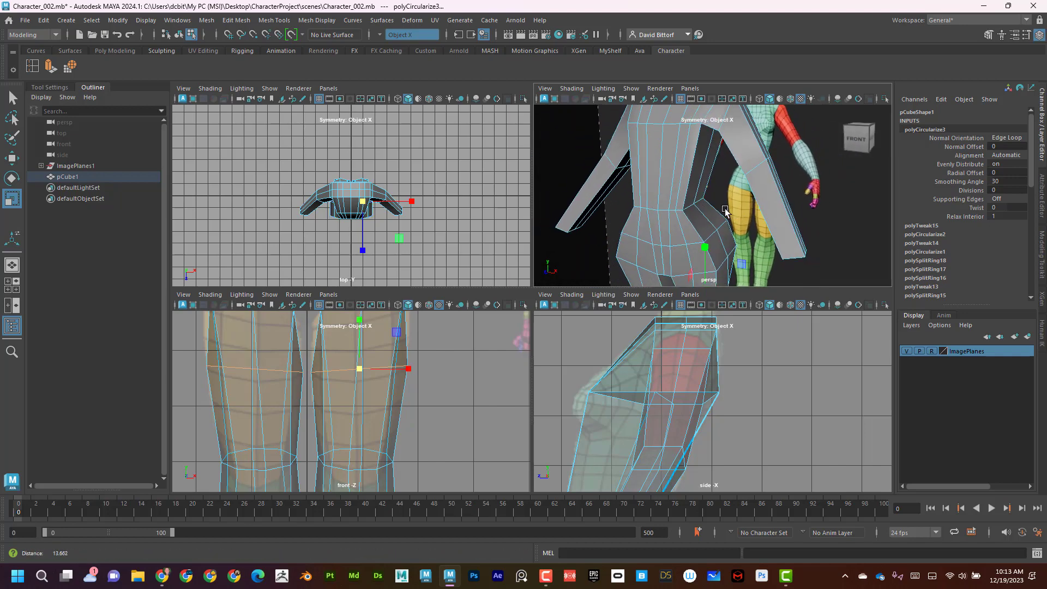
Circularize the waist edge loop with a Twist of 24.7 to line its vertices up with the surrounding edges.
middle_click_drag(420, 335, 437, 479, "alt")
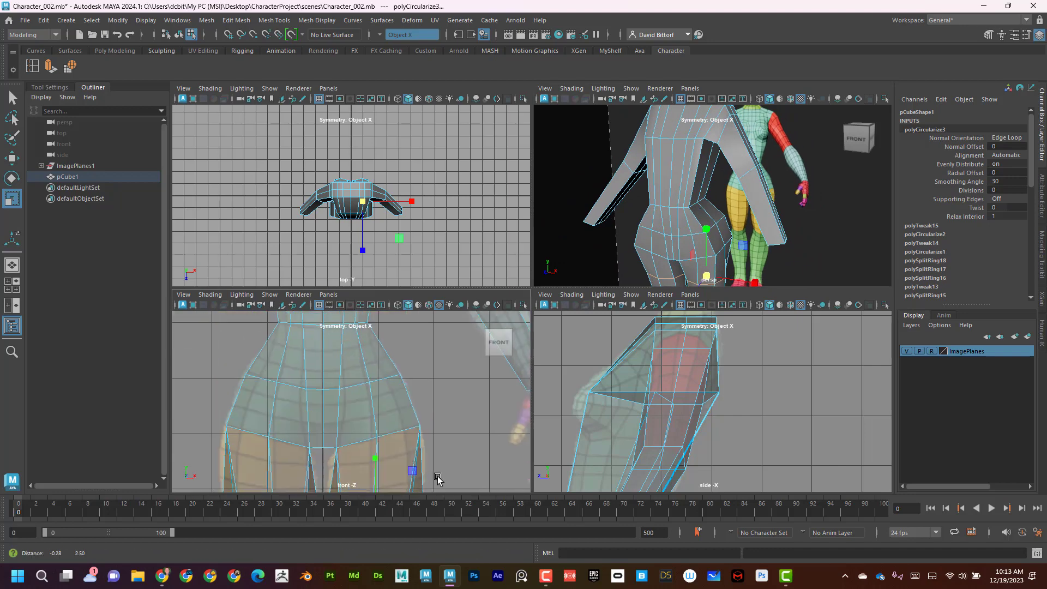
middle_click_drag(387, 368, 358, 411, "alt")
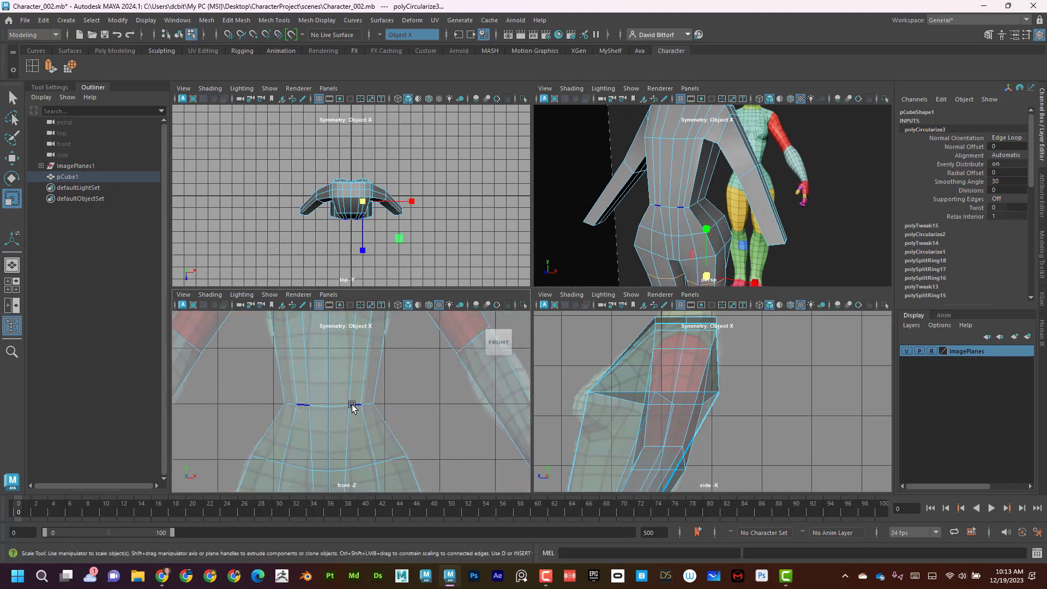
double_click(351, 404)
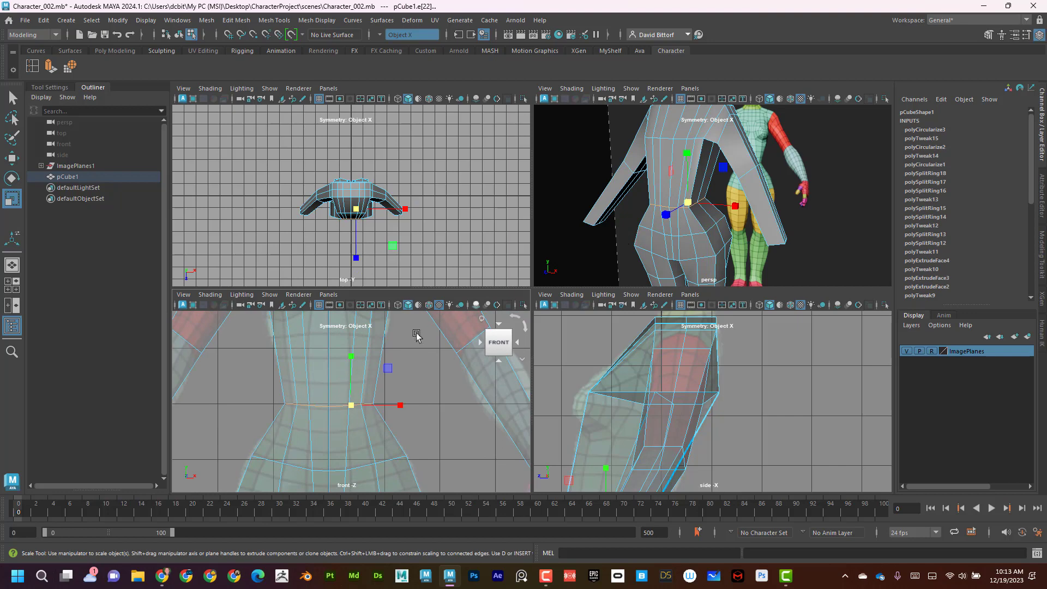
left_click(71, 66)
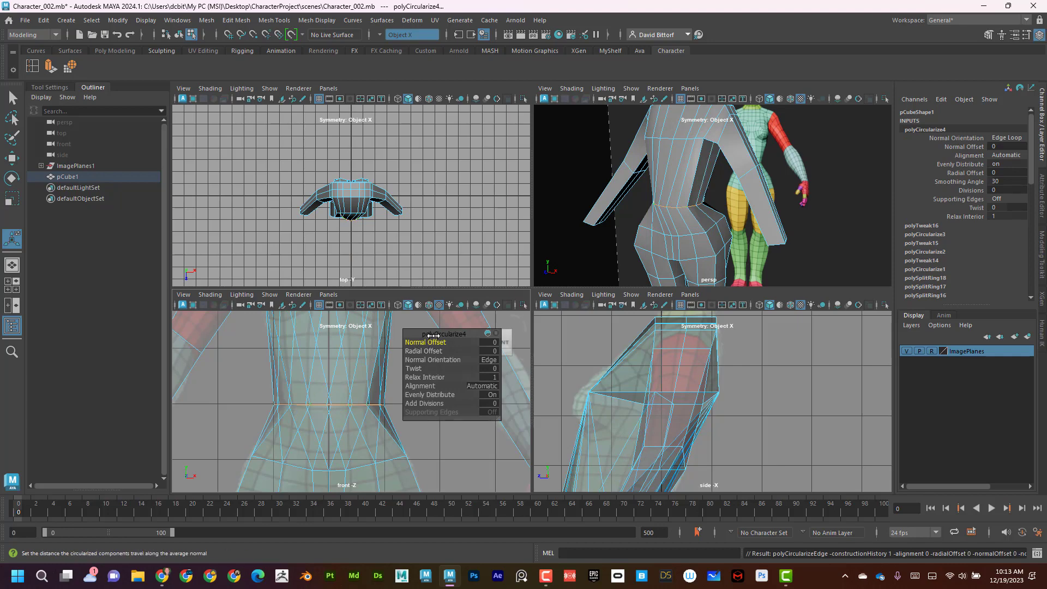
left_click_drag(436, 336, 442, 340)
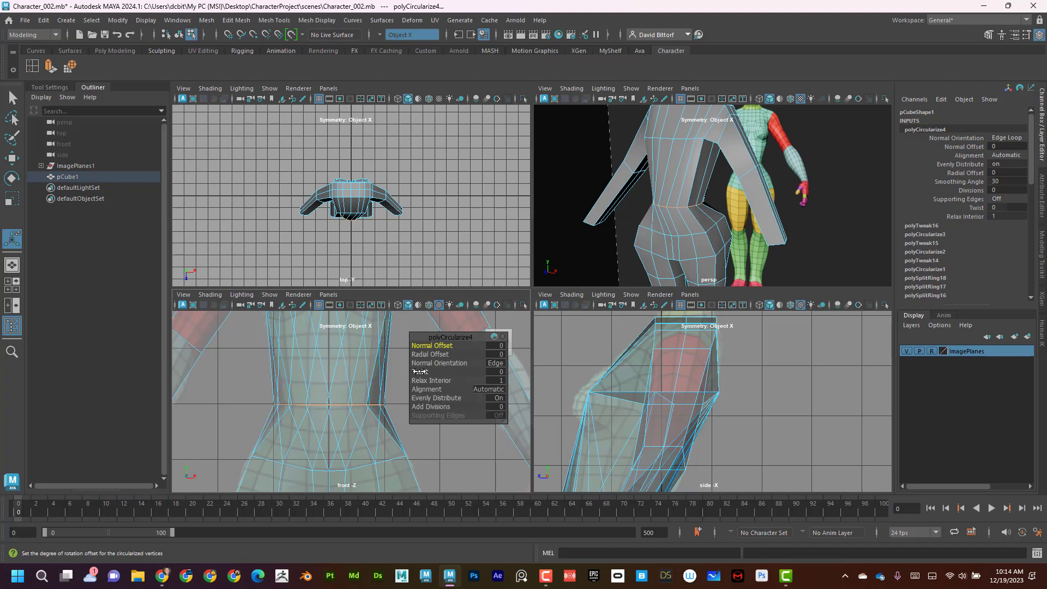
left_click_drag(420, 372, 555, 374)
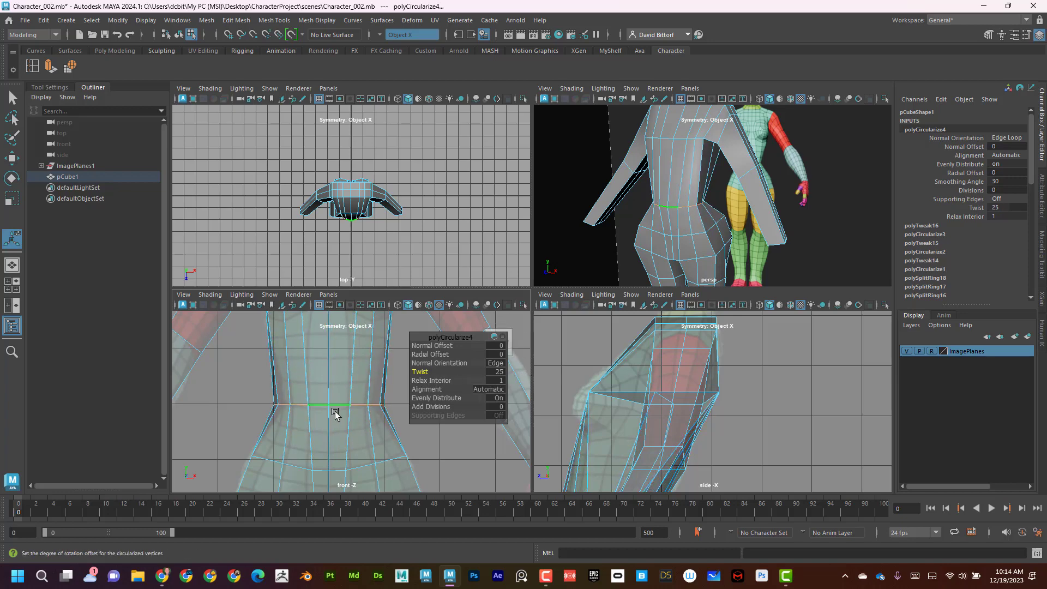
left_click_drag(423, 372, 420, 372)
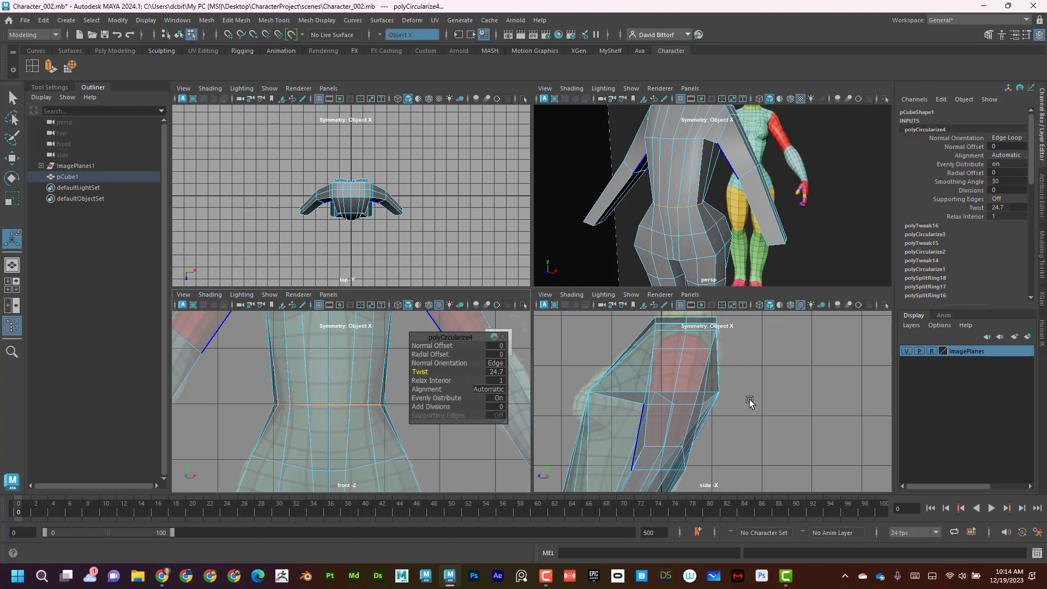
Narrow the waist loop in depth to fit the side reference.
middle_click_drag(356, 421, 351, 365, "alt")
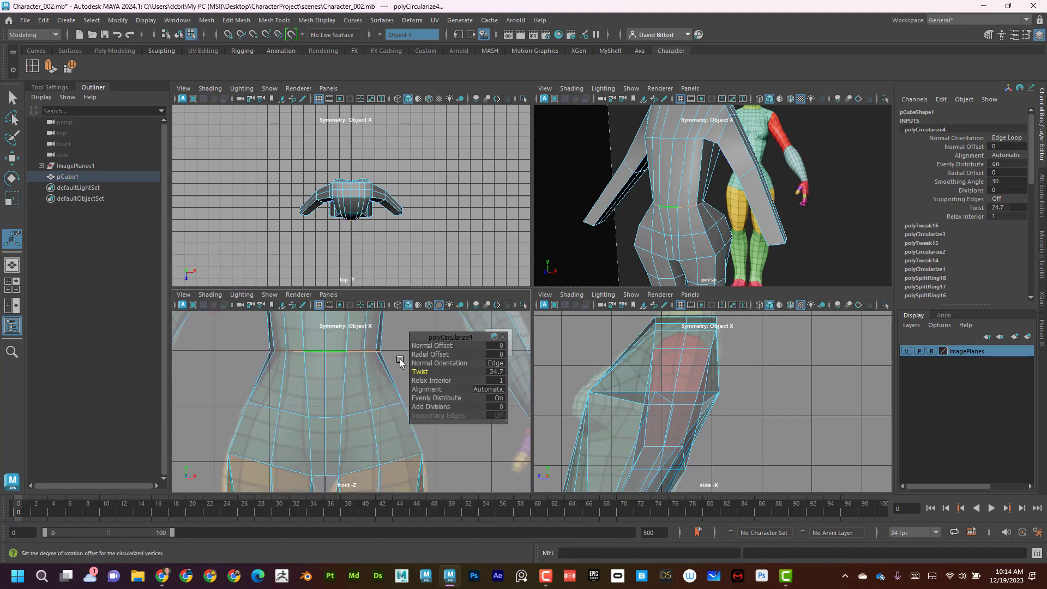
scroll(711, 416, "down", 1)
scroll(711, 416, "down", 4)
scroll(732, 390, "up", 4)
middle_click_drag(711, 416, 690, 382, "alt")
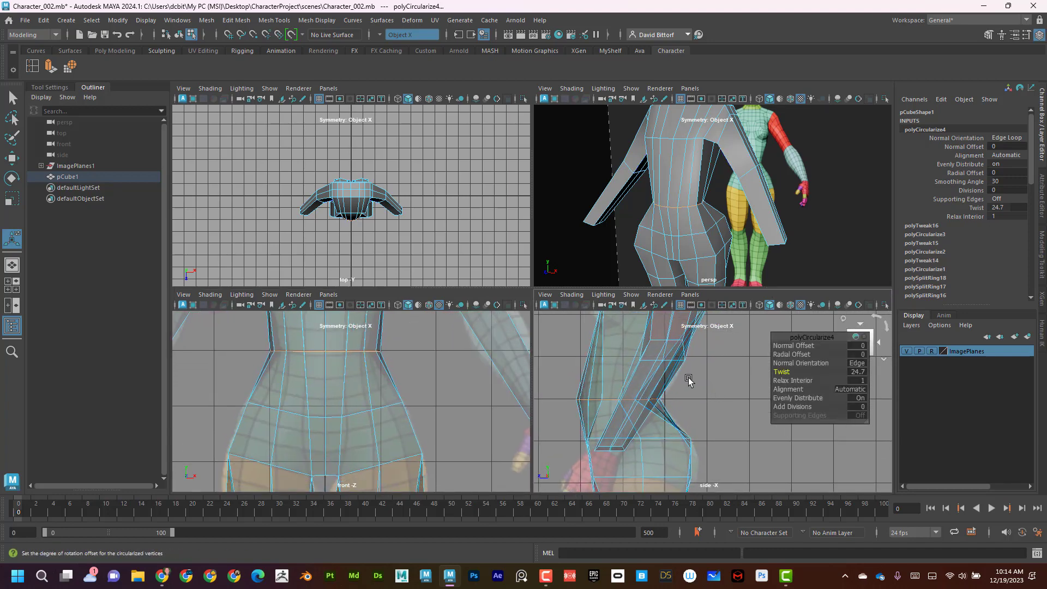
left_click(12, 200)
left_click_drag(571, 399, 569, 398)
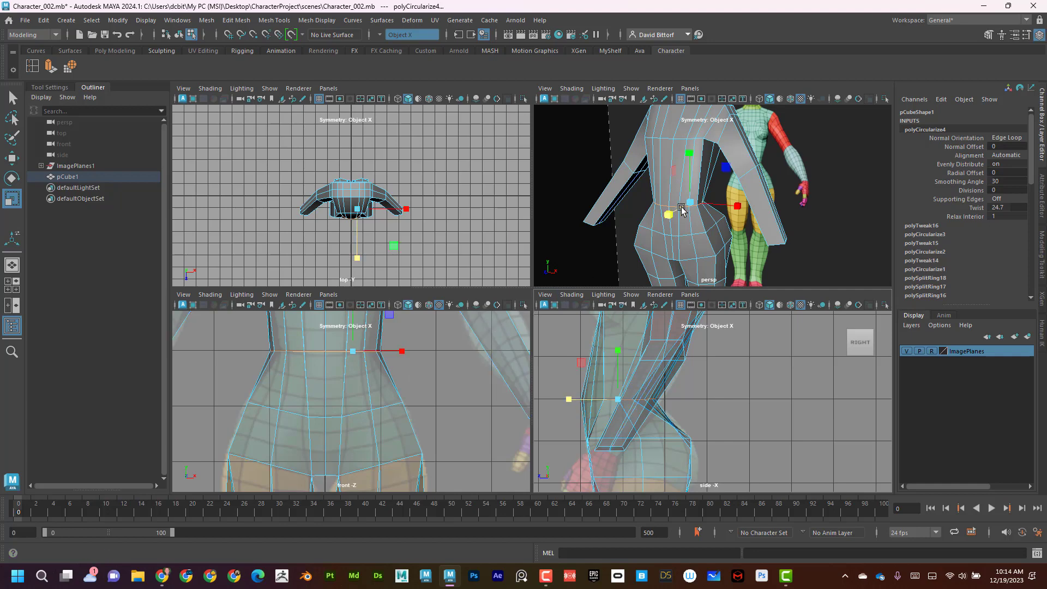
mouse_move(724, 199)
left_mouse_down("alt")
mouse_move(725, 183)
mouse_move(710, 203)
left_mouse_up("alt")
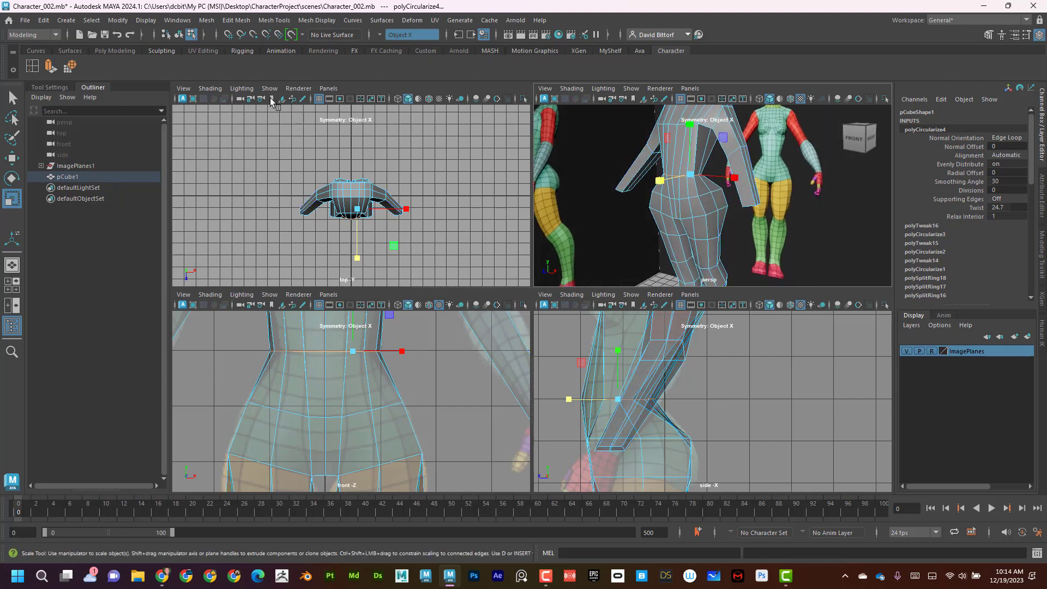
Insert an edge loop running lengthwise along both arms, splitting the edges at the elbows.
left_click(32, 67)
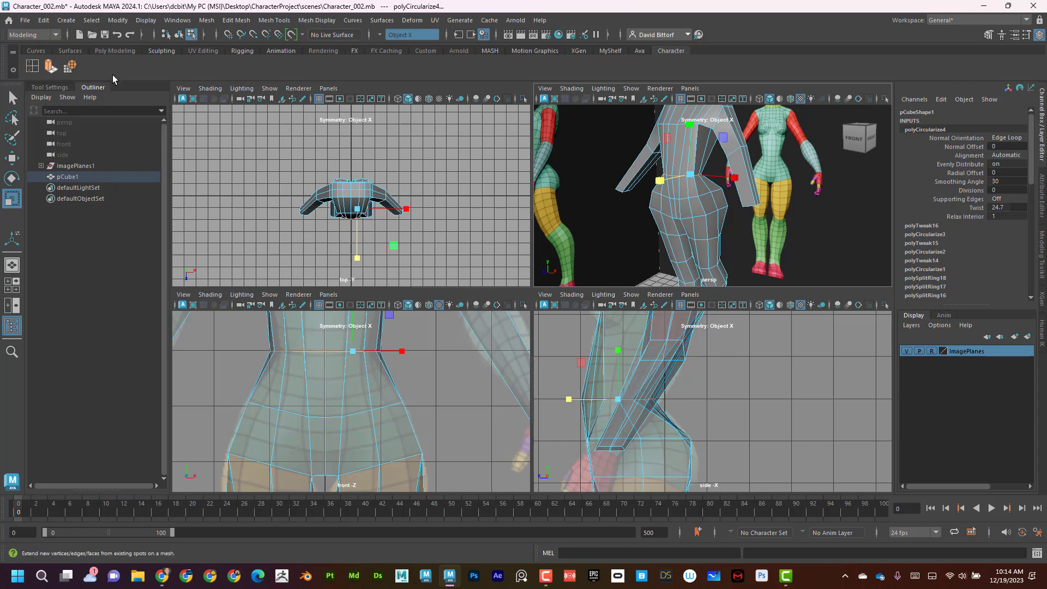
middle_click_drag(459, 378, 443, 433, "alt")
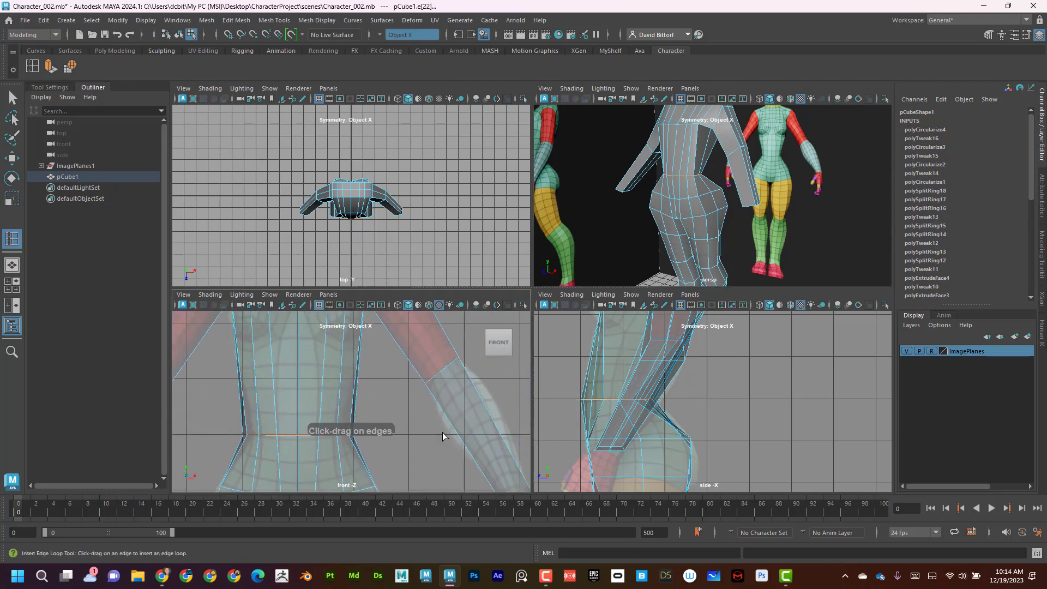
left_click(444, 374)
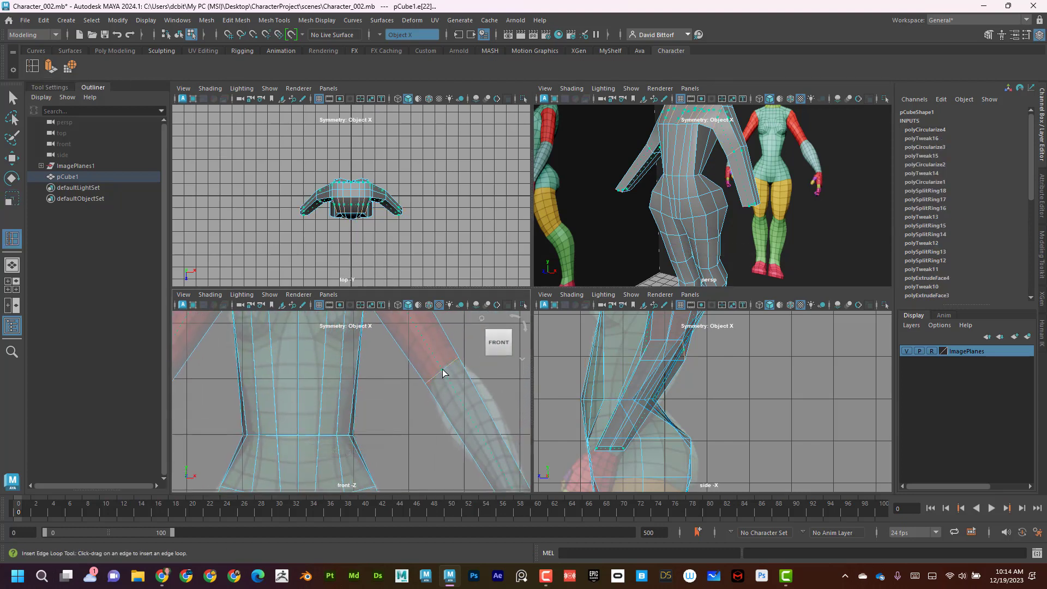
left_click_drag(443, 373, 440, 368)
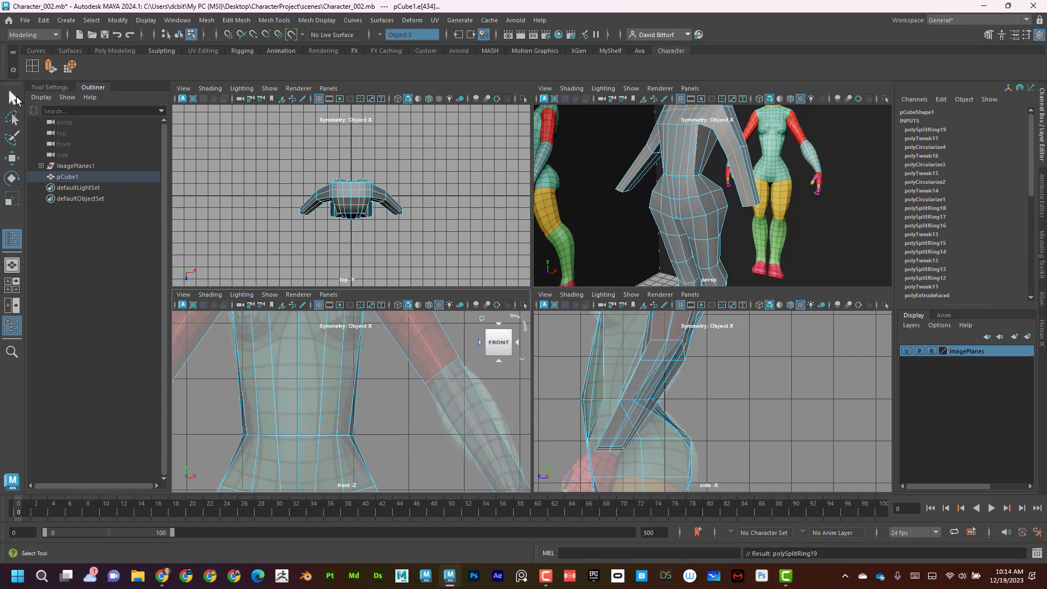
key("q")
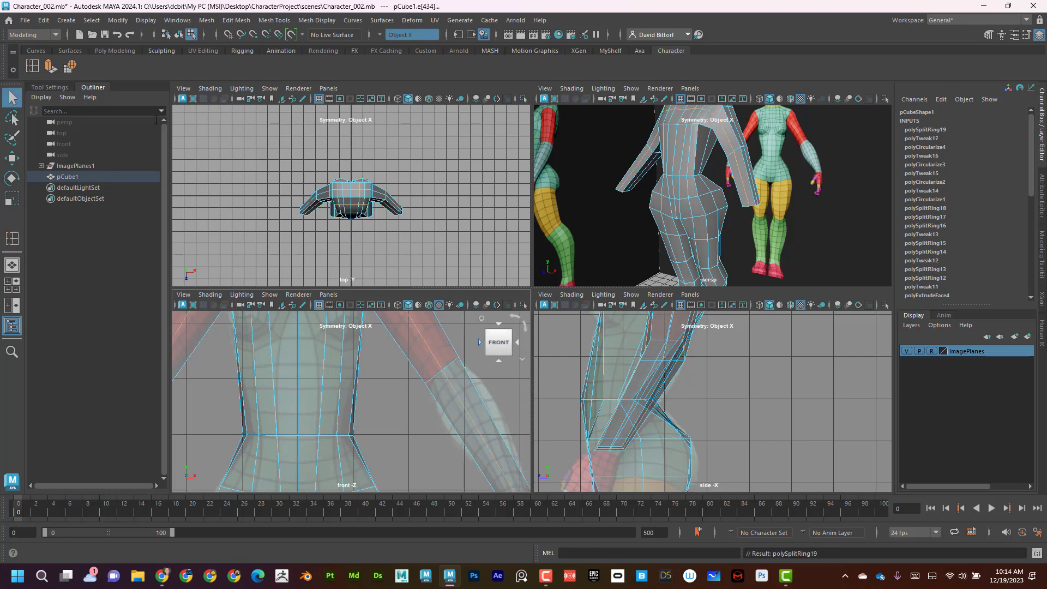
Circularize the edge loop around each elbow and adjust its scale in height.
right_click(735, 152)
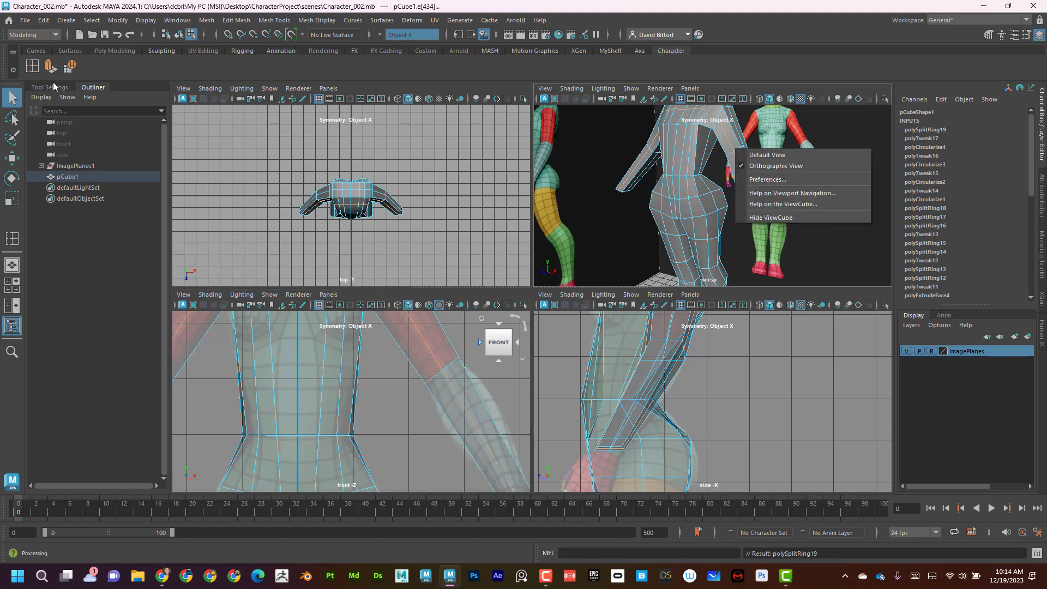
left_click(11, 99)
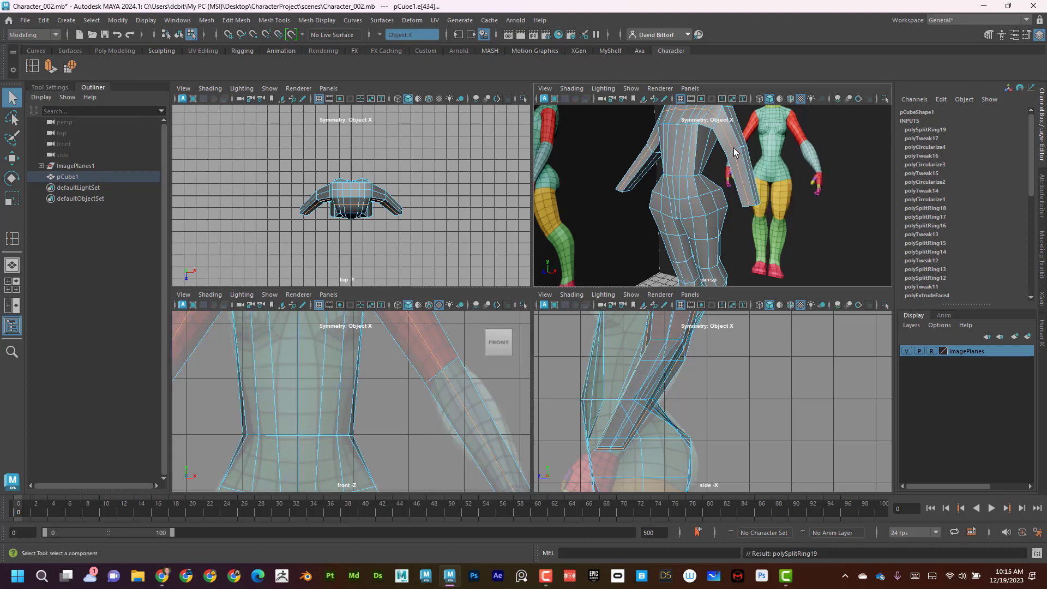
right_click_drag(733, 149, 735, 133)
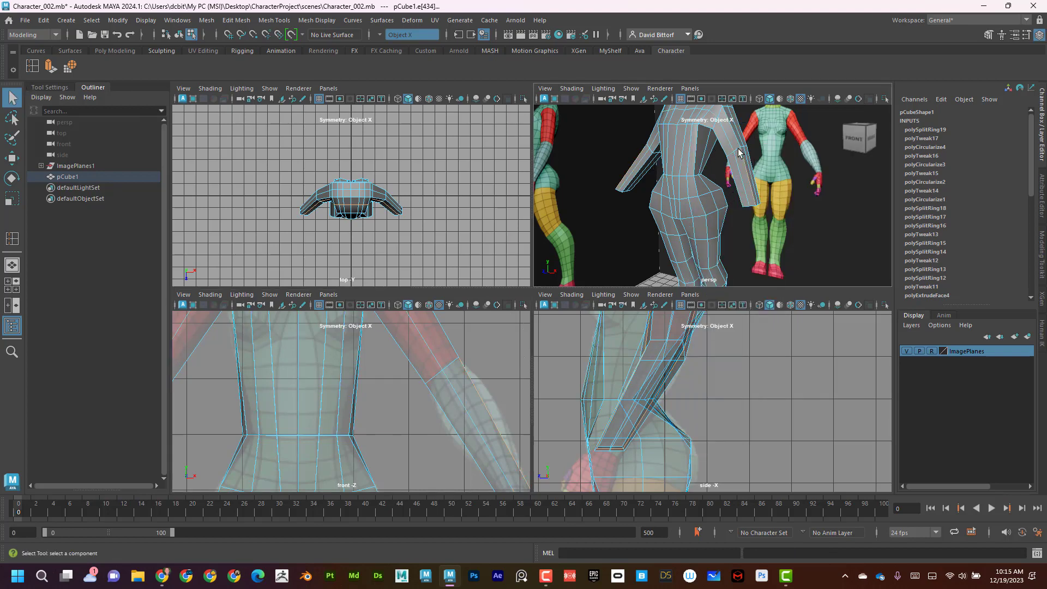
double_click(737, 149)
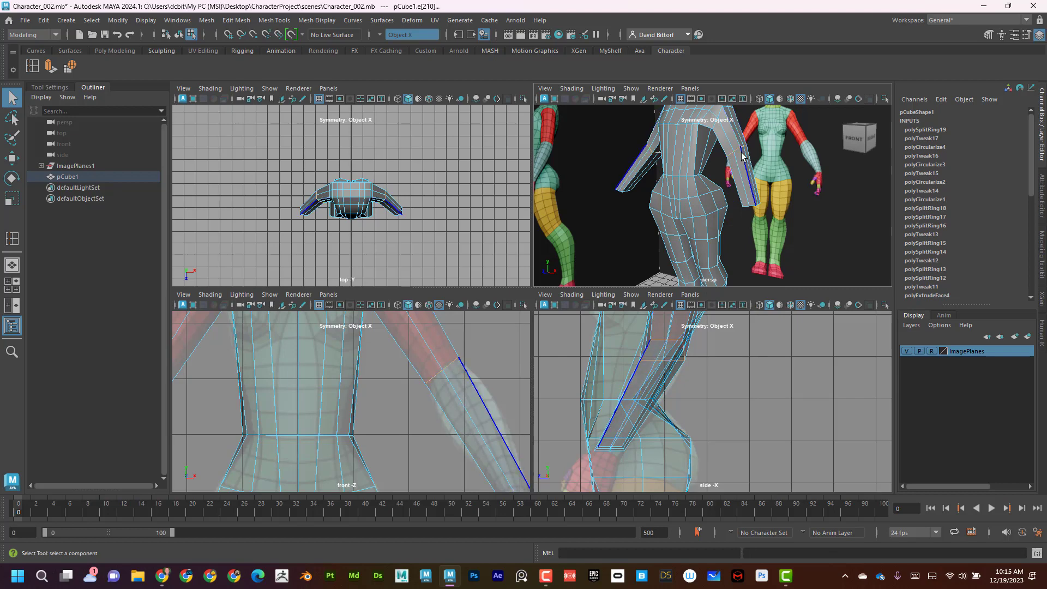
left_click(82, 66)
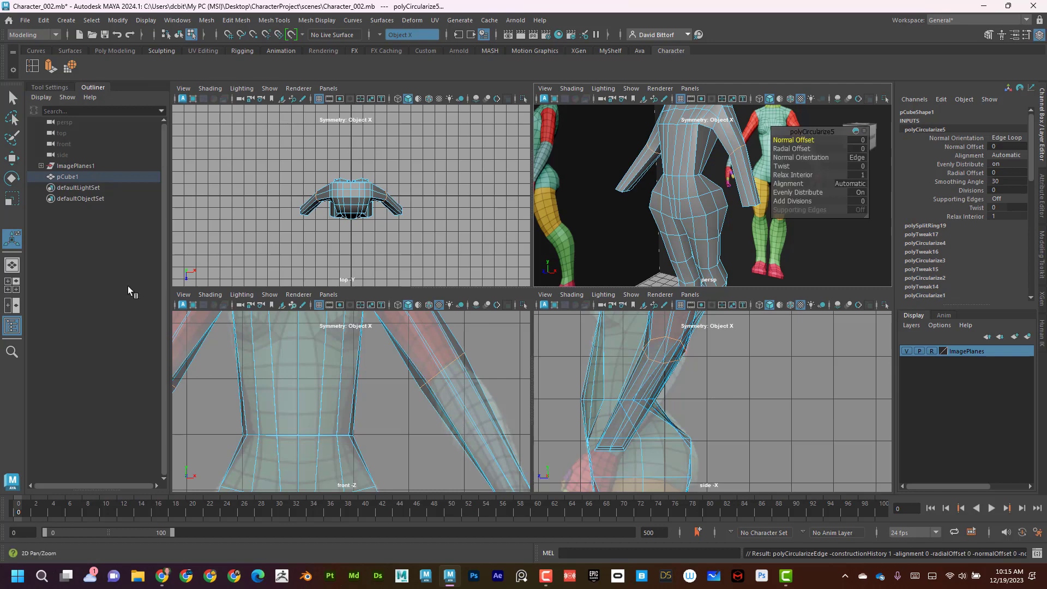
left_click(10, 200)
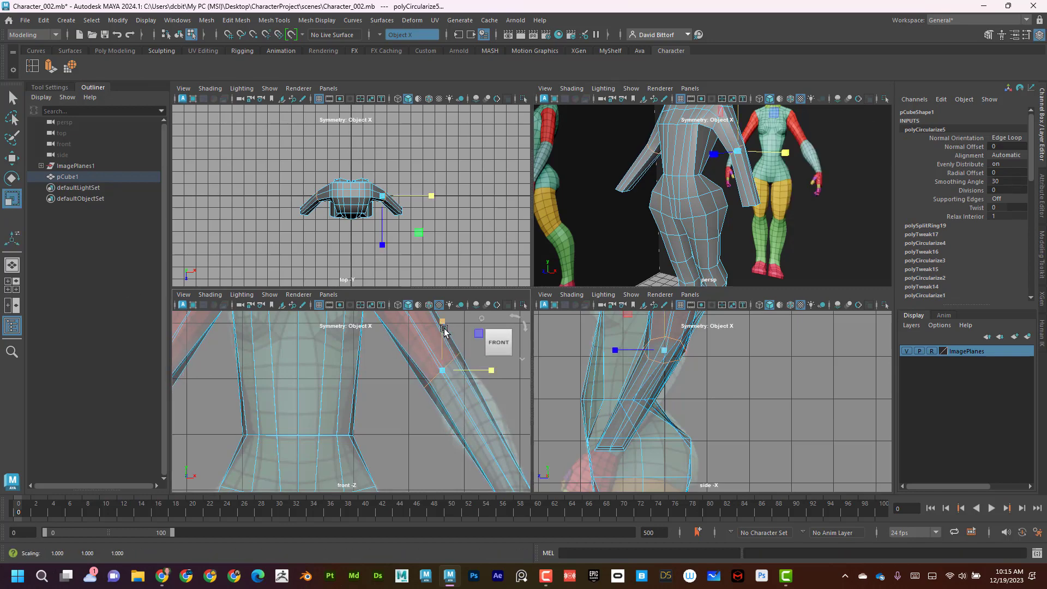
left_click_drag(442, 321, 448, 339)
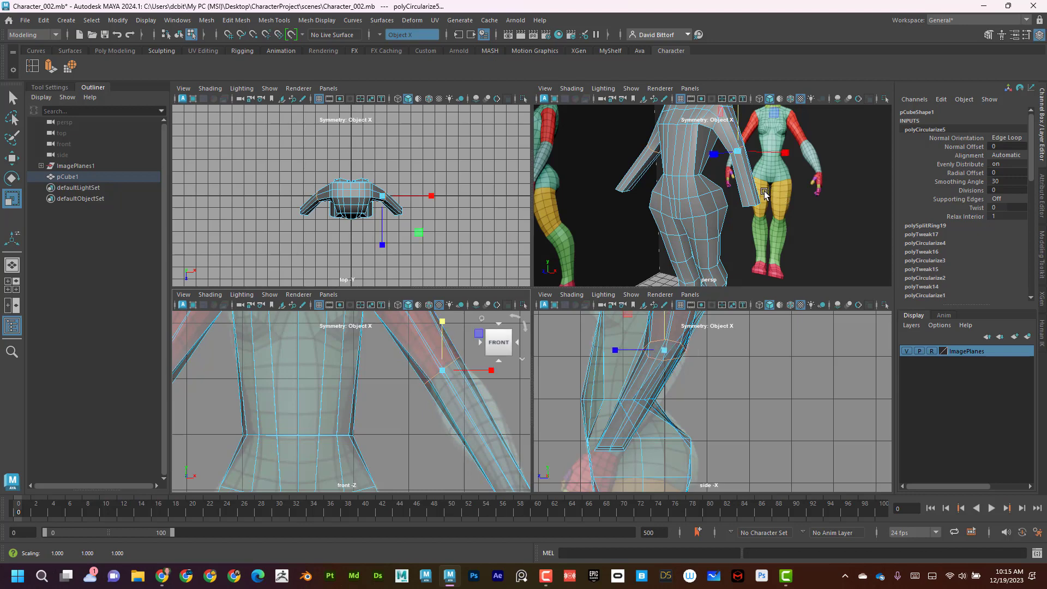
Circularize the four faces capping the wrist end of the arm.
key("space")
left_click_drag(682, 256, 574, 227, "alt")
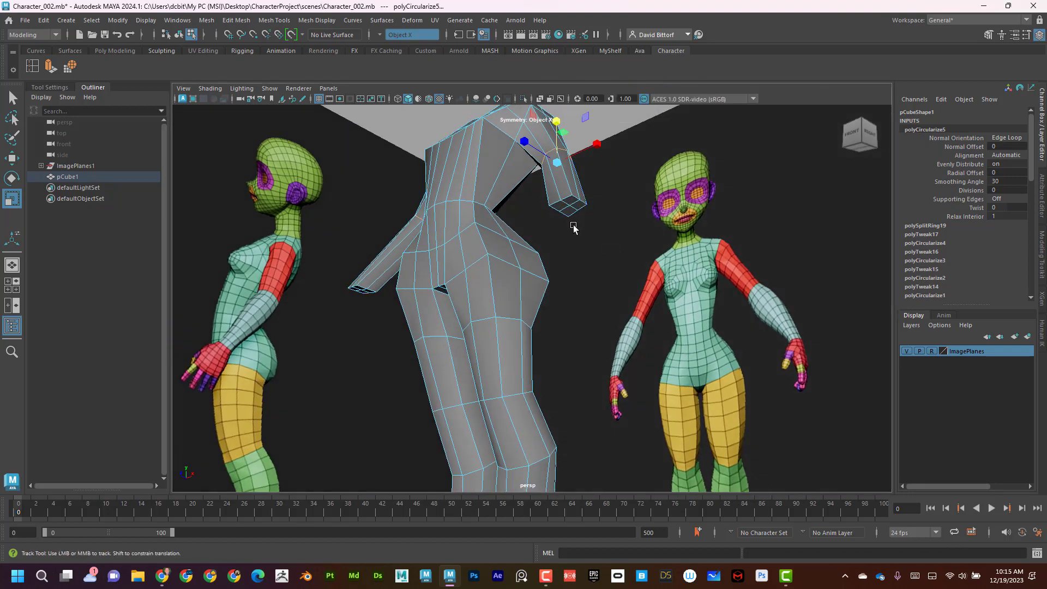
middle_click_drag(574, 226, 587, 318, "alt")
right_click_drag(587, 317, 674, 319, "alt")
left_click_drag(674, 319, 574, 273, "alt")
right_click_drag(592, 249, 594, 276)
left_click(594, 246)
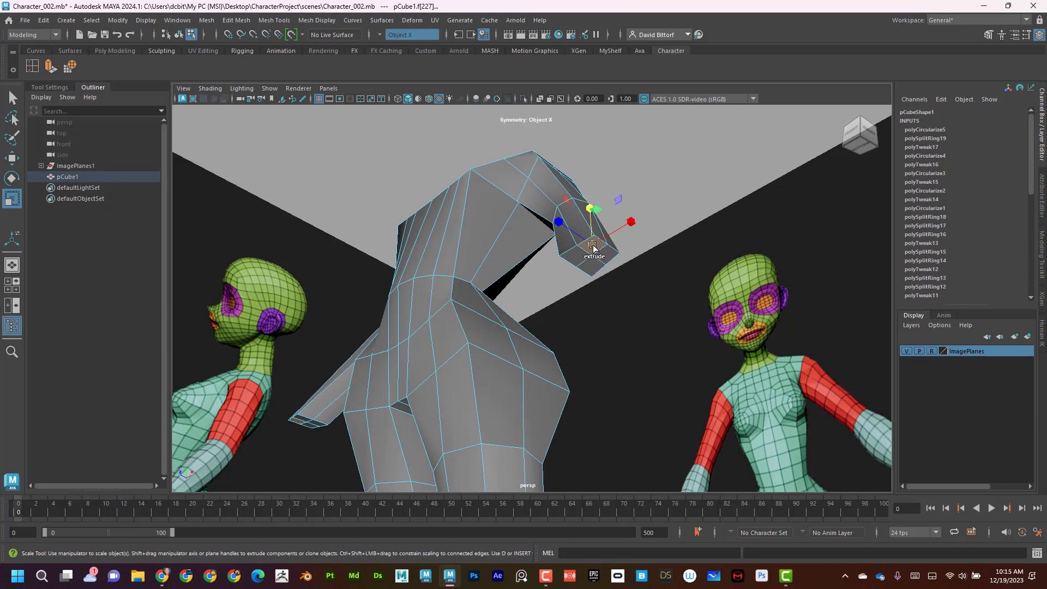
scroll(604, 256, "up", 4)
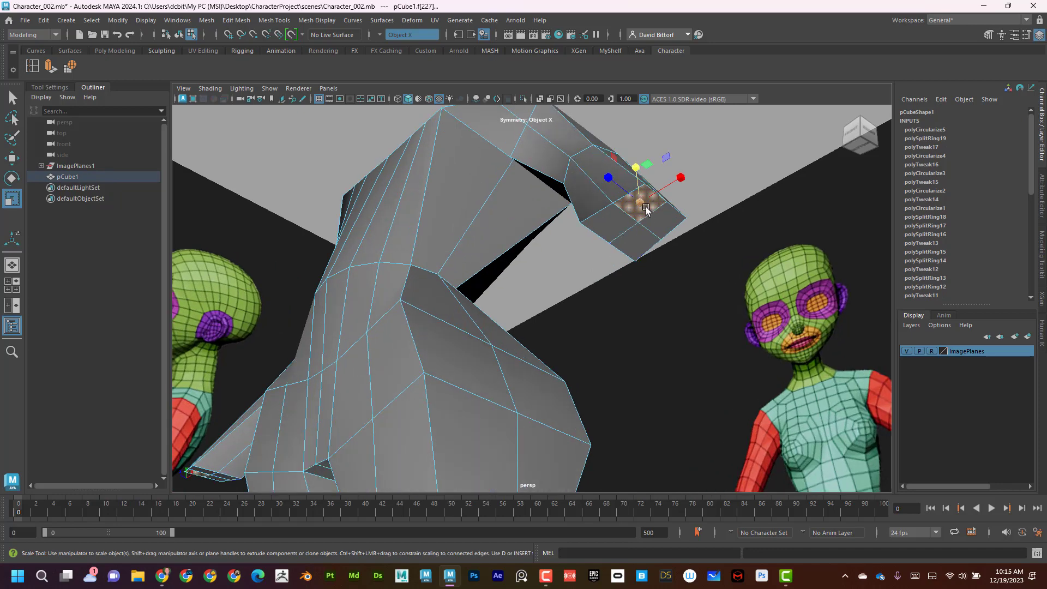
scroll(660, 238, "down", 4)
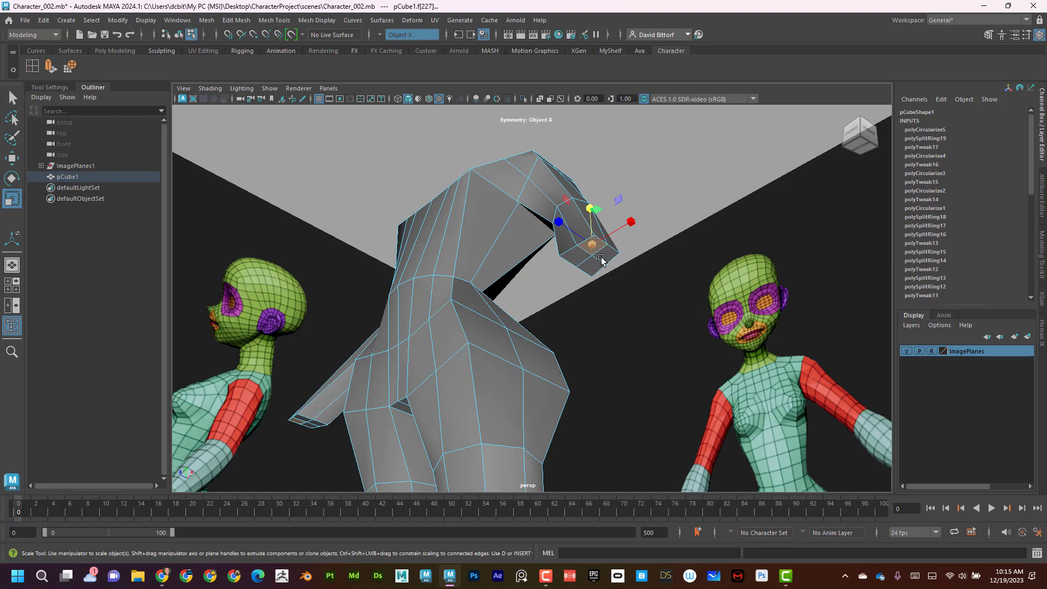
scroll(649, 260, "up", 4)
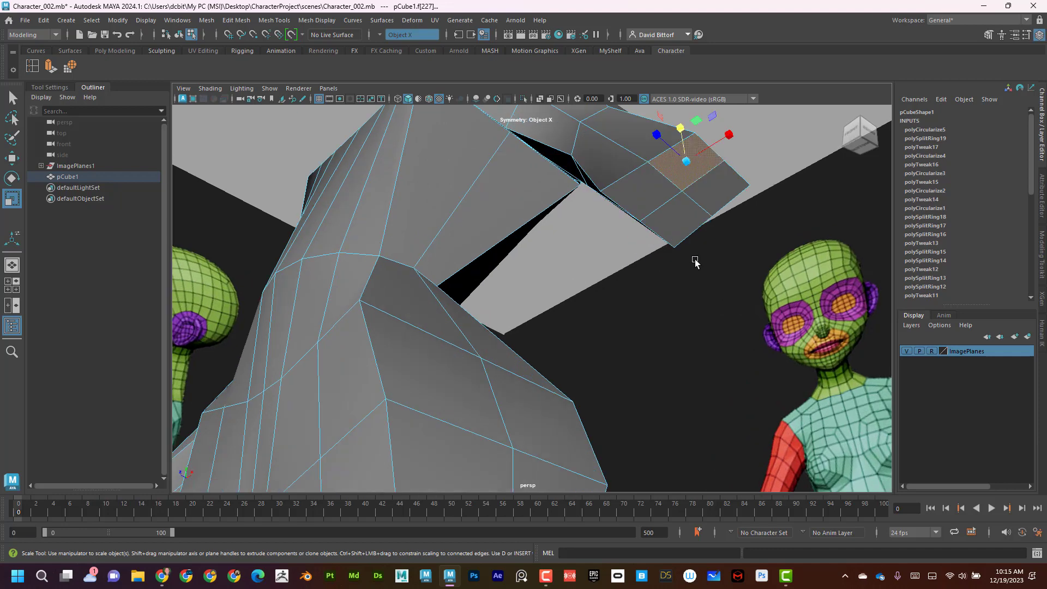
scroll(616, 314, "up", 3)
scroll(619, 314, "up", 3)
middle_click_drag(636, 306, 676, 299, "alt")
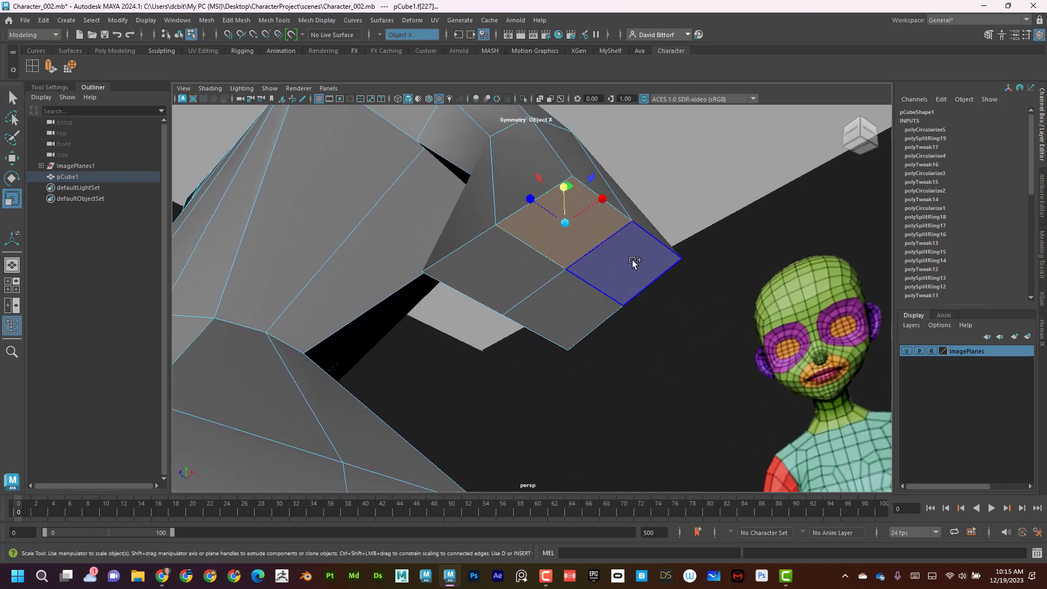
left_click(633, 260, "shift")
left_click(562, 304, "shift")
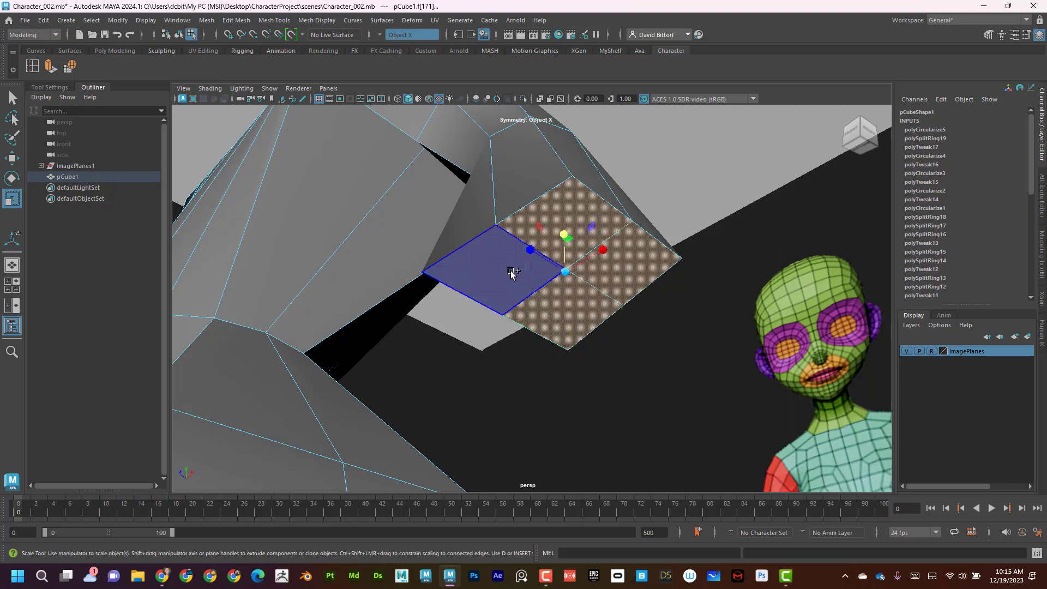
left_click(512, 273, "shift")
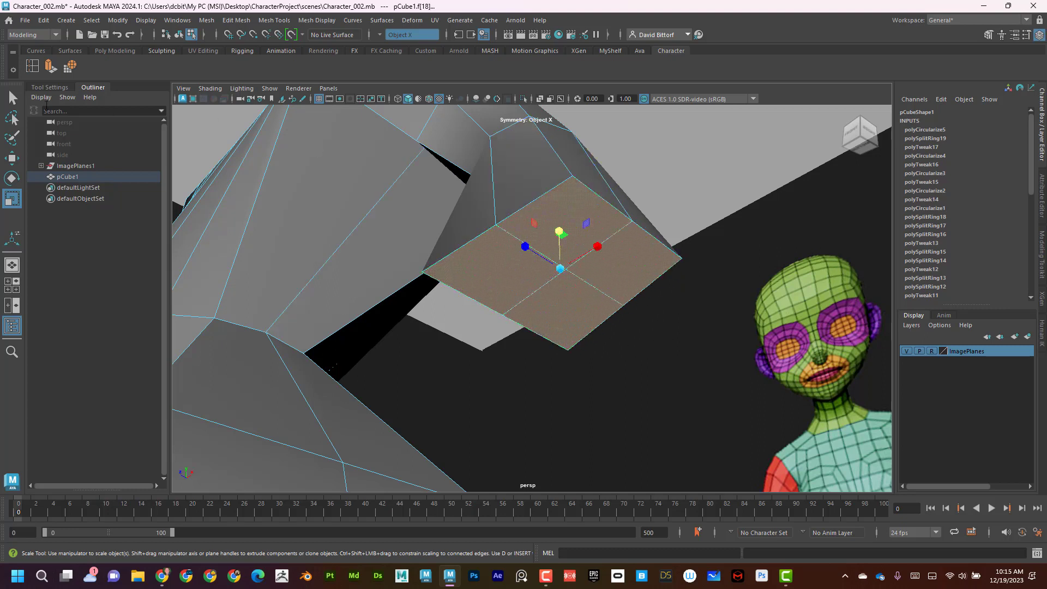
left_click(70, 68)
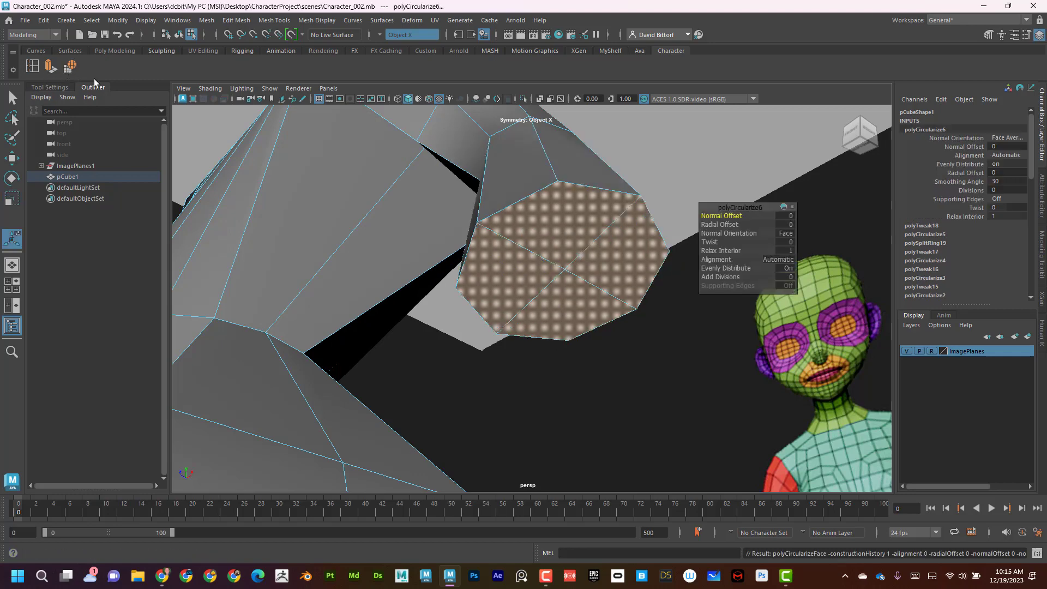
Scale the wrist-end vertices down in width and height to match the wrist in the front reference.
scroll(598, 351, "down", 12)
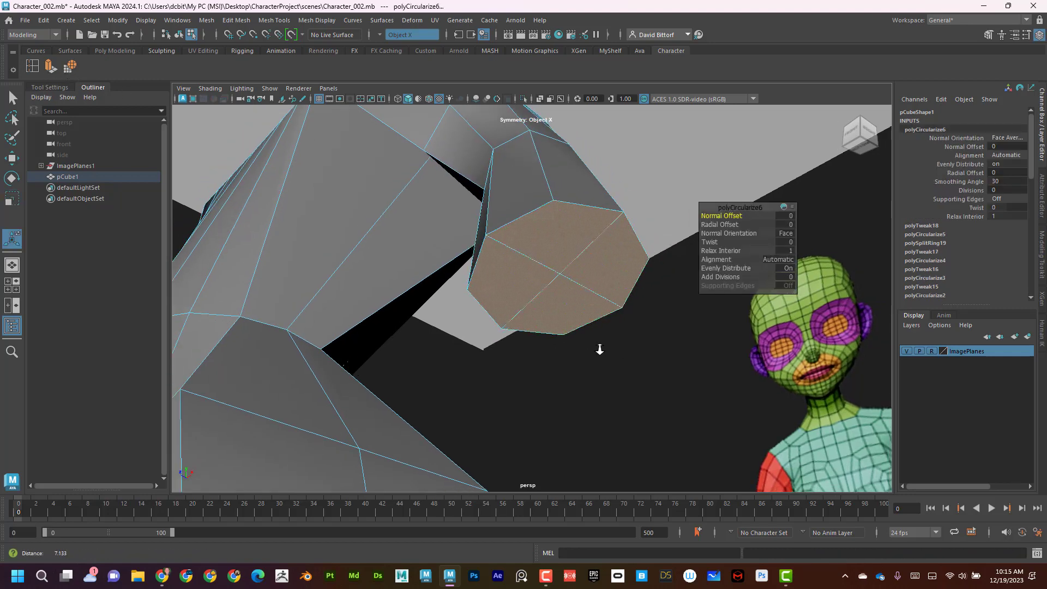
left_click_drag(526, 351, 574, 358, "alt")
key("space")
middle_click_drag(396, 401, 342, 326, "alt")
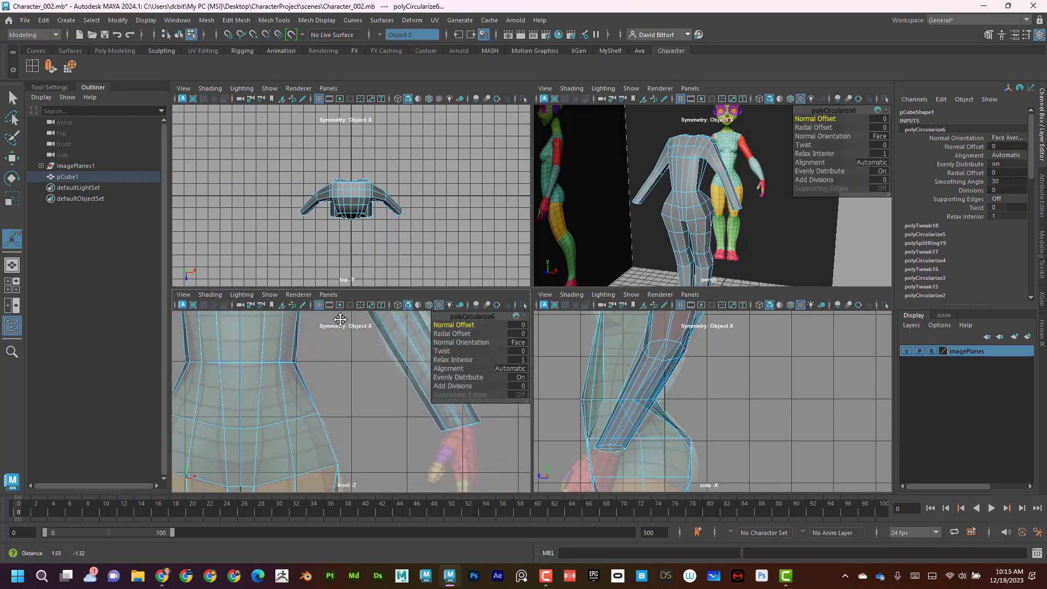
middle_click_drag(440, 428, 350, 412, "alt")
scroll(421, 430, "up", 4)
middle_click_drag(411, 429, 366, 399, "alt")
right_click_drag(342, 375, 290, 254)
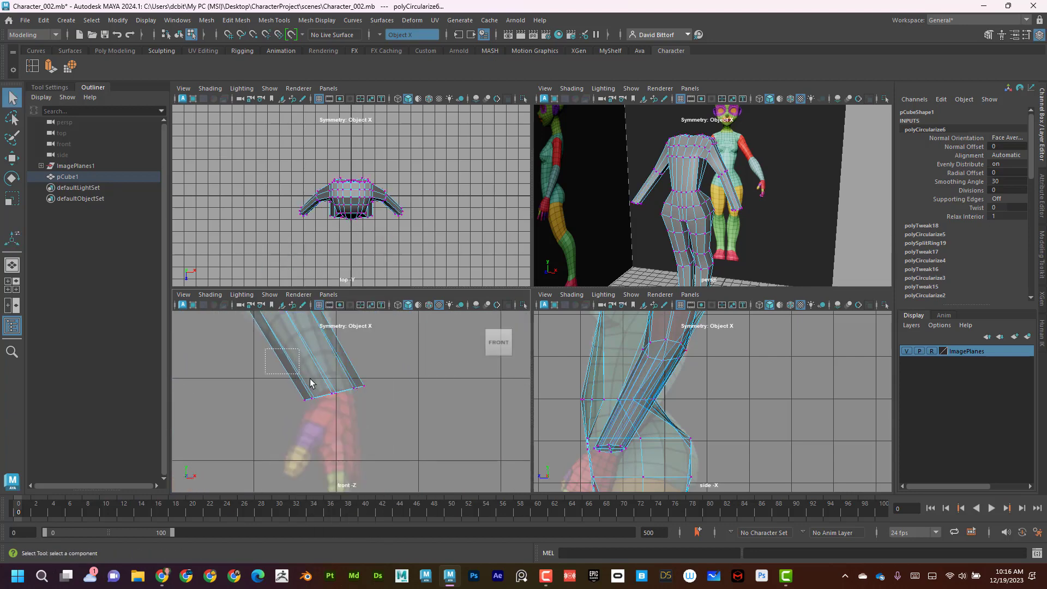
left_click_drag(266, 349, 395, 415)
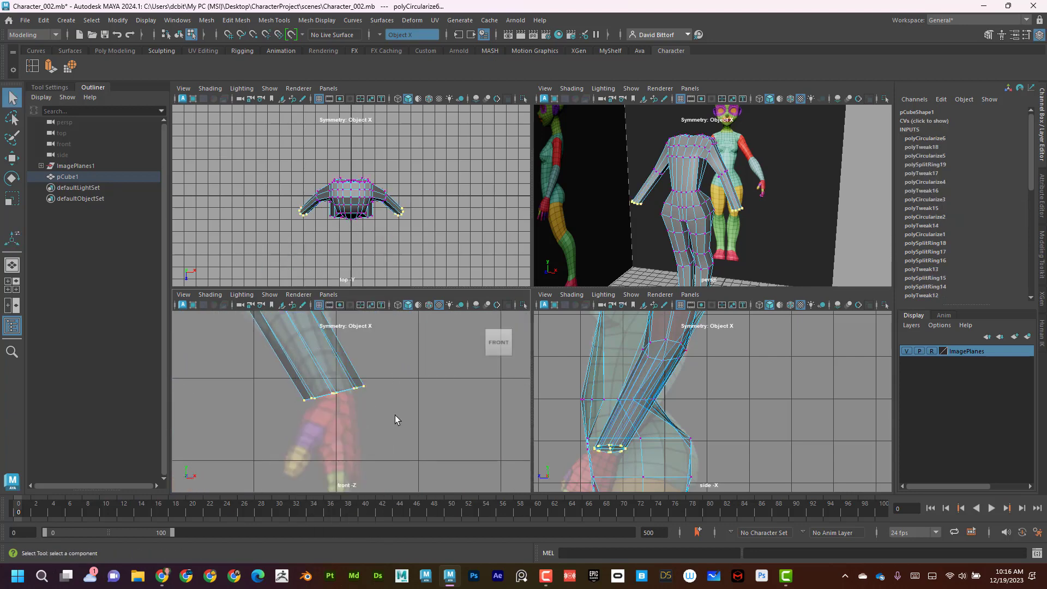
left_click(12, 200)
left_click_drag(384, 393, 384, 394)
left_click_drag(335, 345, 339, 367)
left_click_drag(385, 393, 381, 394)
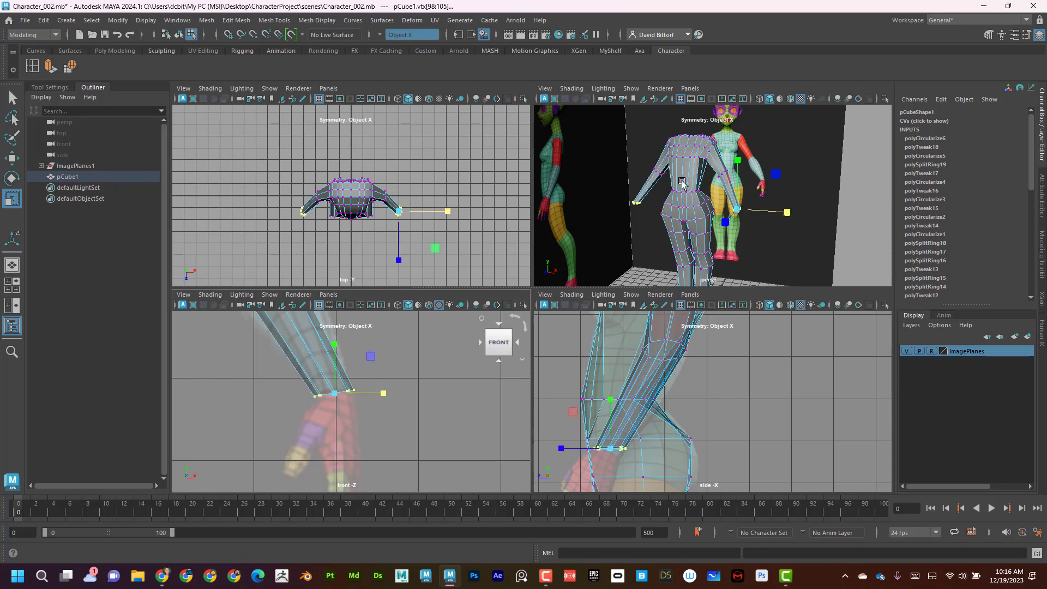
Insert an edge loop around each forearm, between the elbow and the wrist.
key("space")
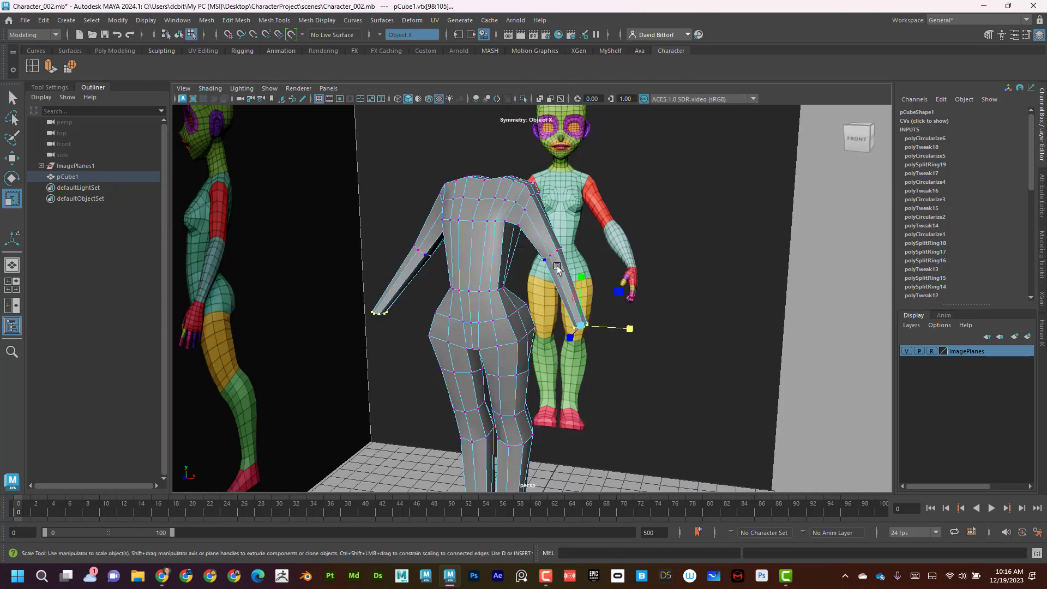
key("space")
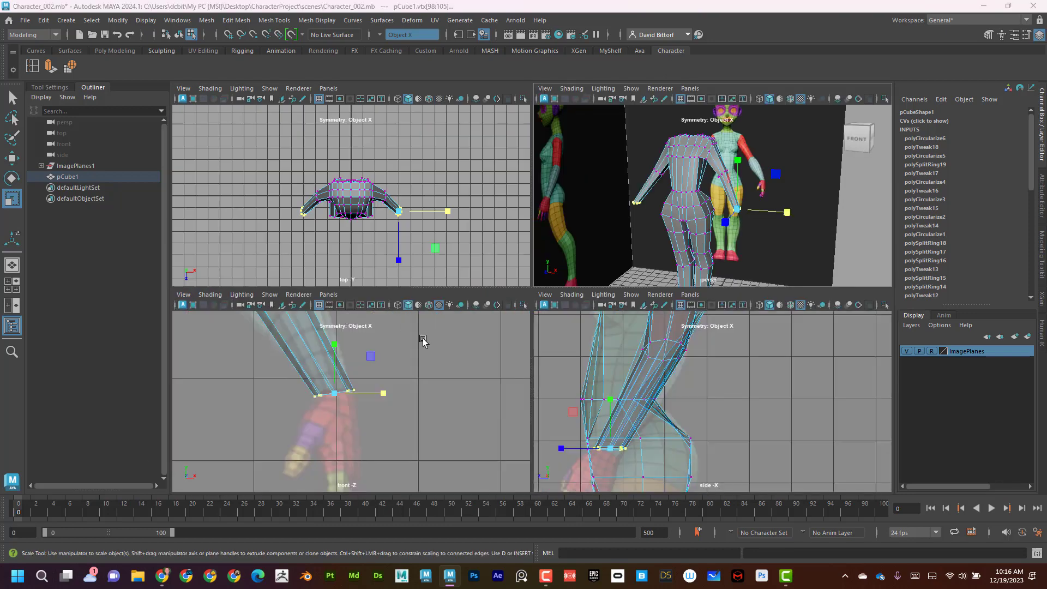
key("space")
middle_click_drag(430, 368, 468, 380, "alt")
scroll(468, 379, "down", 1)
right_click_drag(468, 380, 411, 365, "alt")
middle_click_drag(411, 365, 412, 395, "alt")
right_click_drag(413, 395, 512, 414, "alt")
middle_click_drag(410, 390, 421, 364, "alt")
left_click(32, 66)
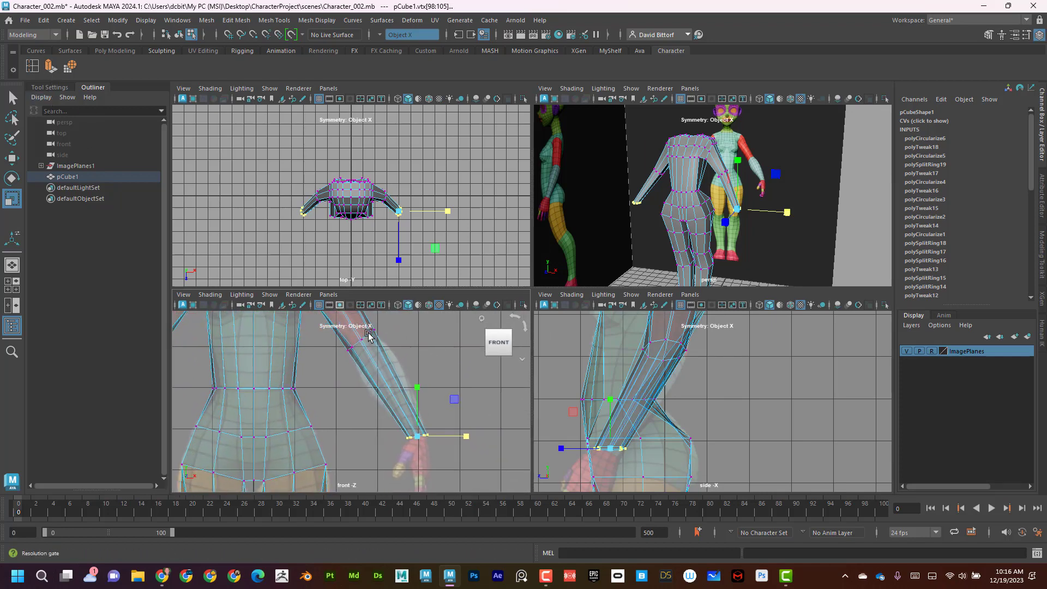
left_click(377, 366)
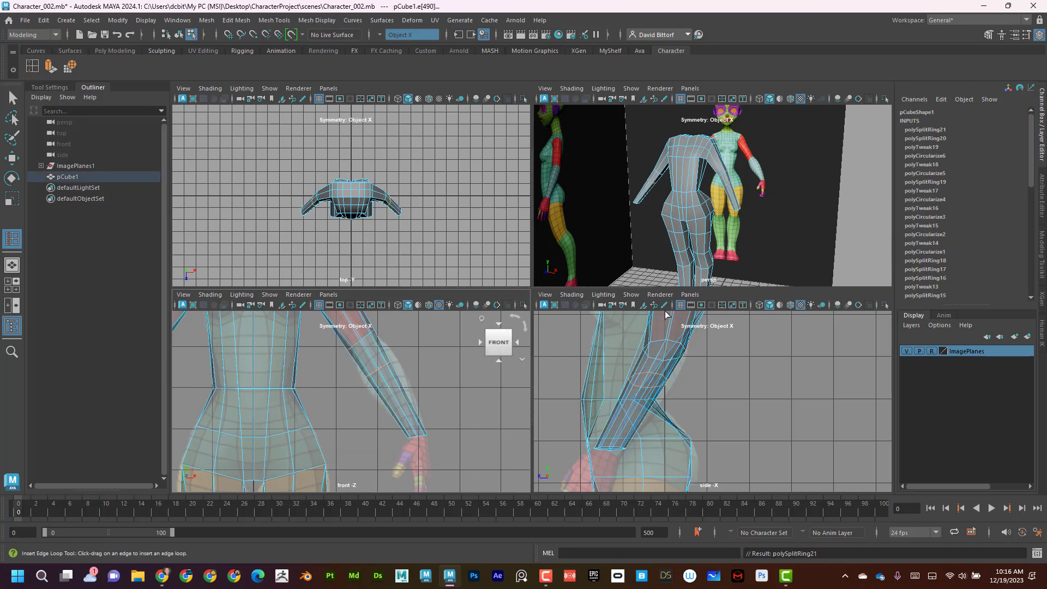
Try to widen the forearms at the new edge loop to match the front reference, and undo the scaling.
left_click_drag(744, 188, 697, 182, "alt")
right_click_drag(697, 182, 774, 213, "alt")
left_click_drag(774, 212, 681, 182, "alt")
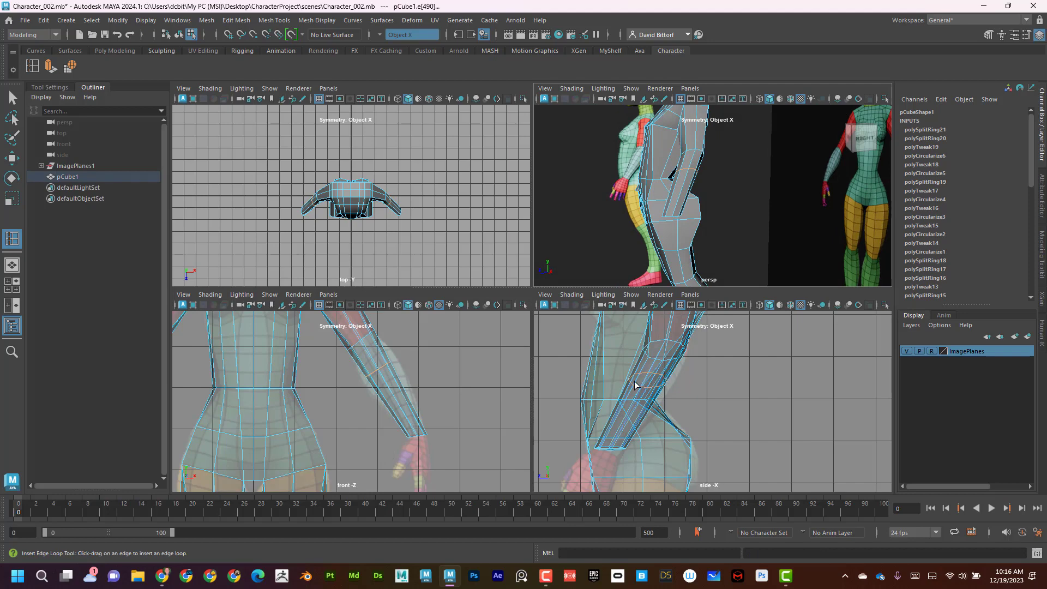
left_click(12, 197)
left_click_drag(428, 370, 430, 371)
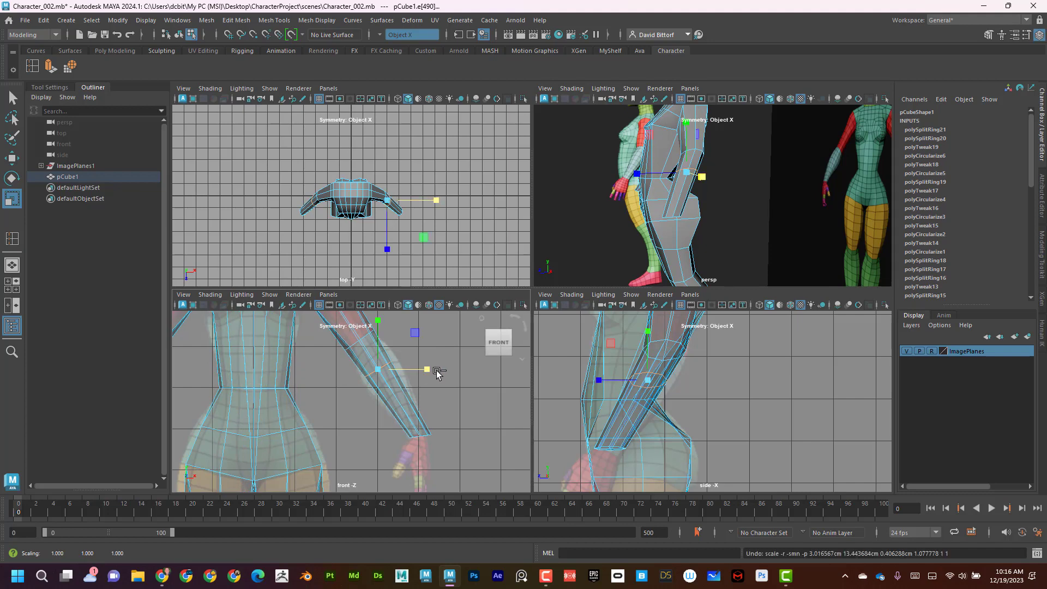
key("ctrl+z")
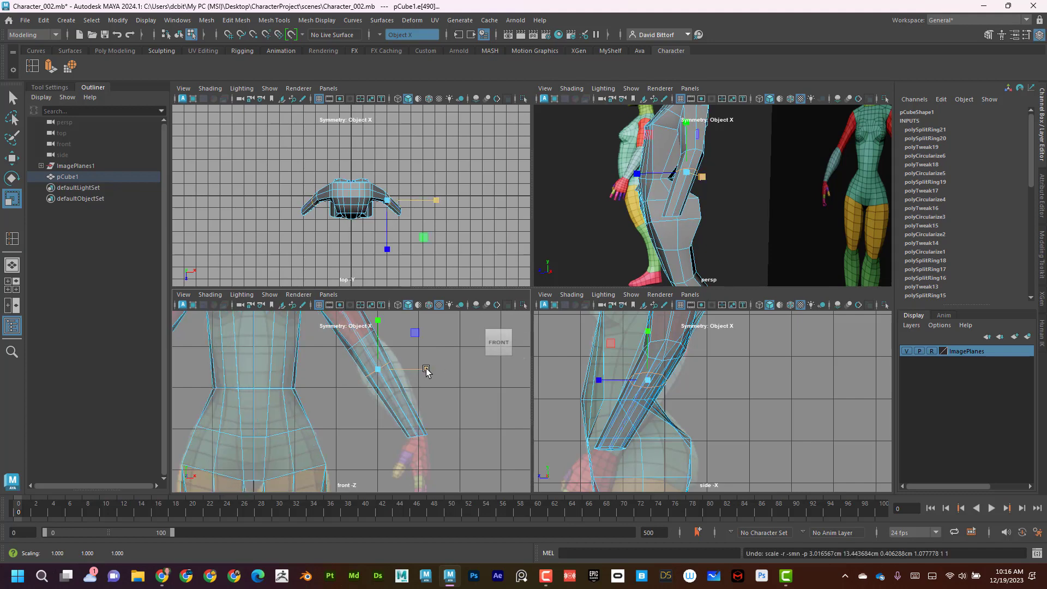
left_click_drag(425, 372, 450, 360)
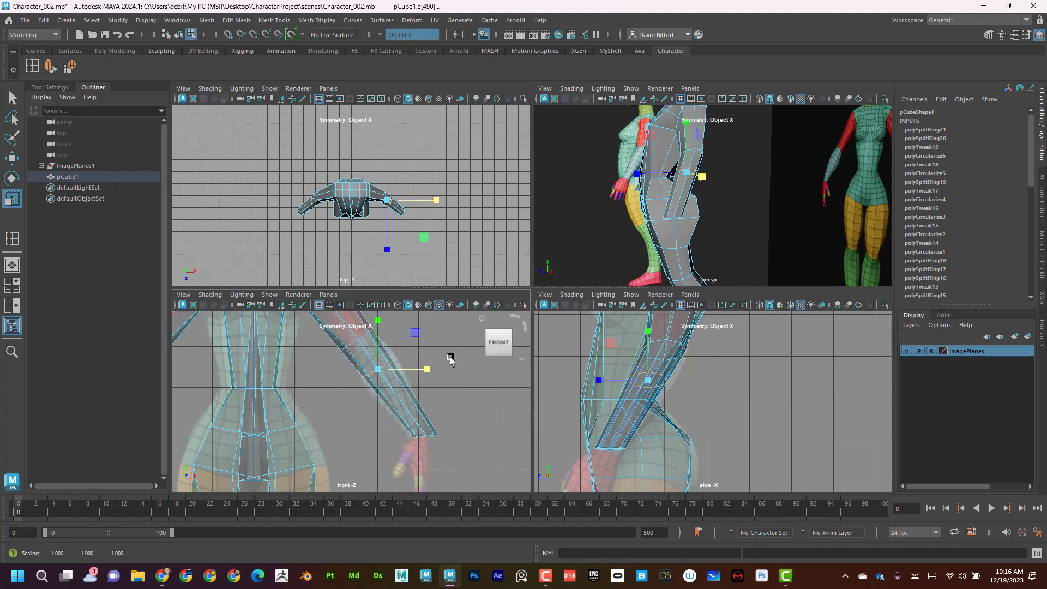
key("ctrl+z")
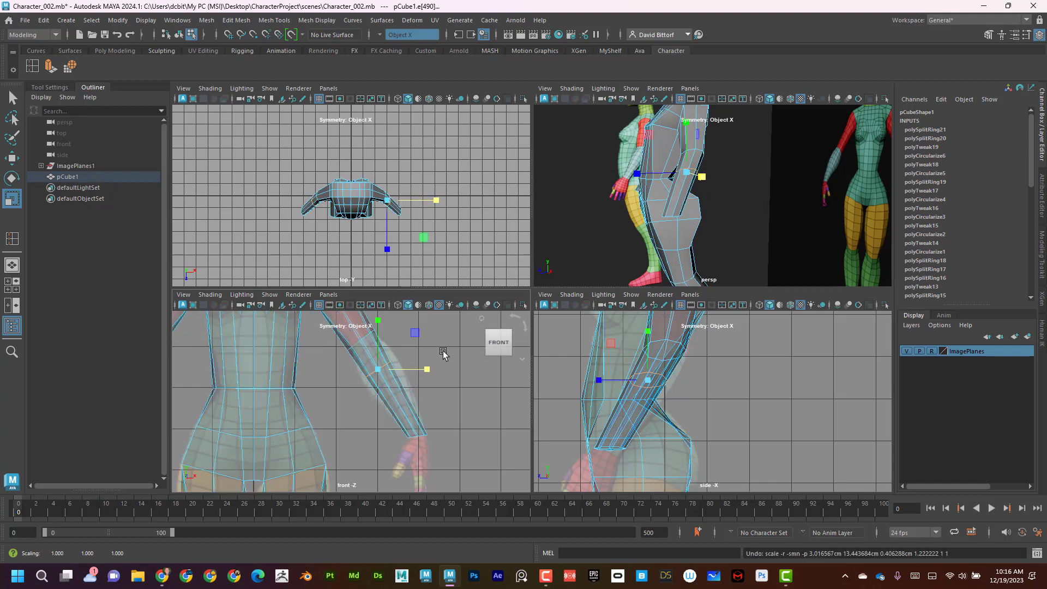
Scale the forearm edge loop slightly in depth and reposition it to match the forearm in the front and side references.
left_click(442, 351)
double_click(384, 366)
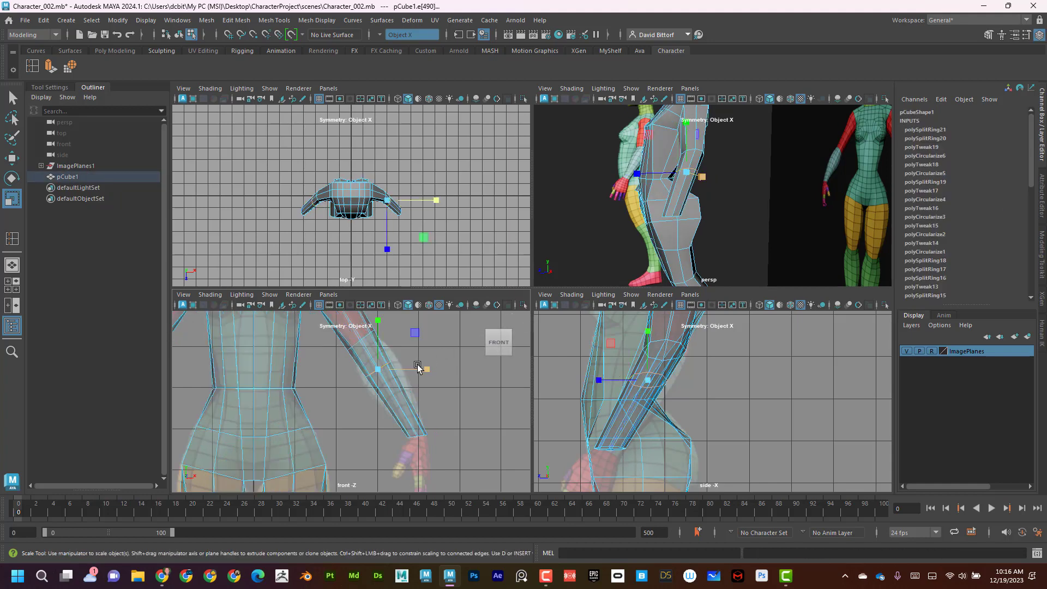
left_click_drag(418, 367, 454, 370)
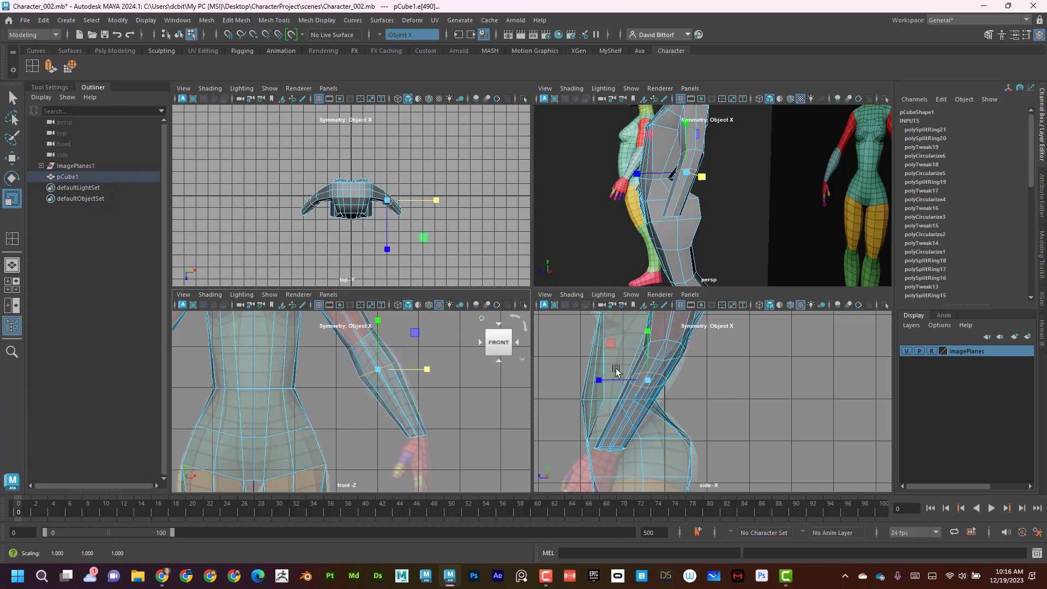
left_click_drag(599, 381, 597, 381)
key("w")
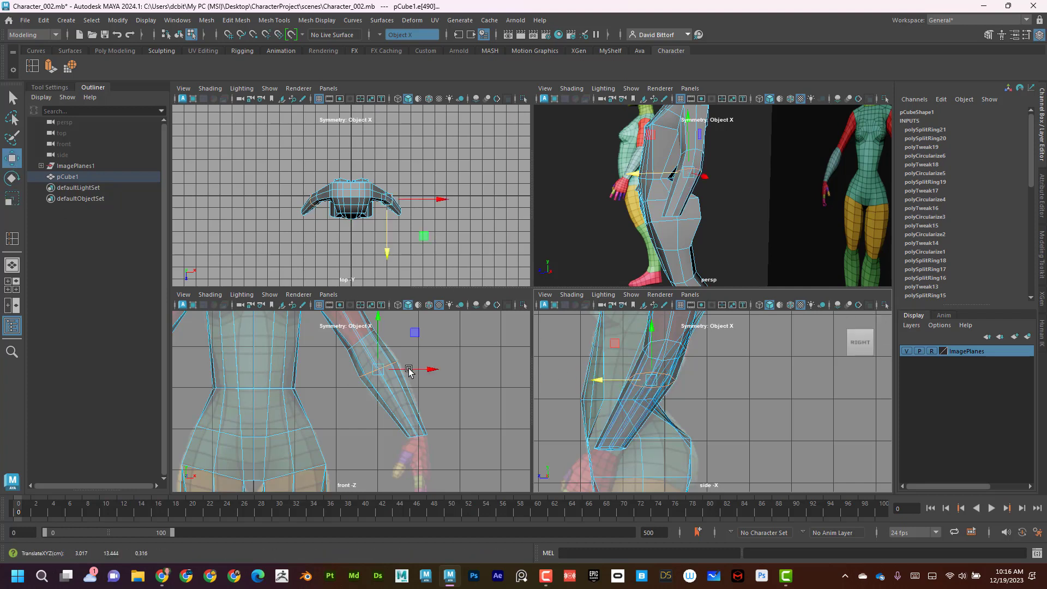
left_click_drag(378, 327, 377, 320)
left_click_drag(377, 315, 377, 319)
left_click_drag(430, 370, 429, 372)
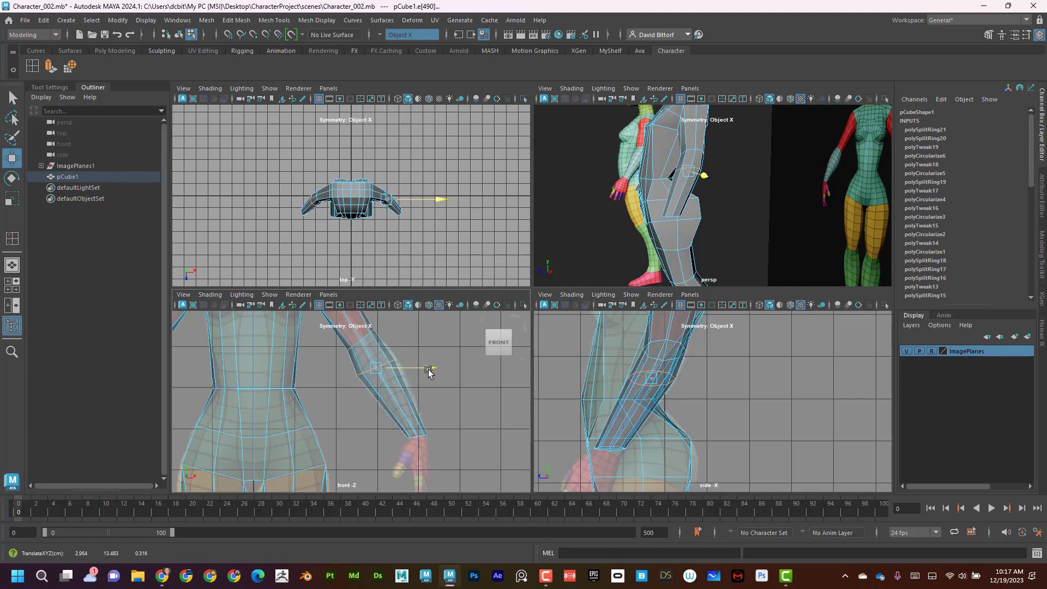
Insert an edge loop around each upper arm, midway between the shoulder and the elbow.
middle_click_drag(426, 369, 444, 425, "alt")
middle_click_drag(402, 391, 412, 418, "alt")
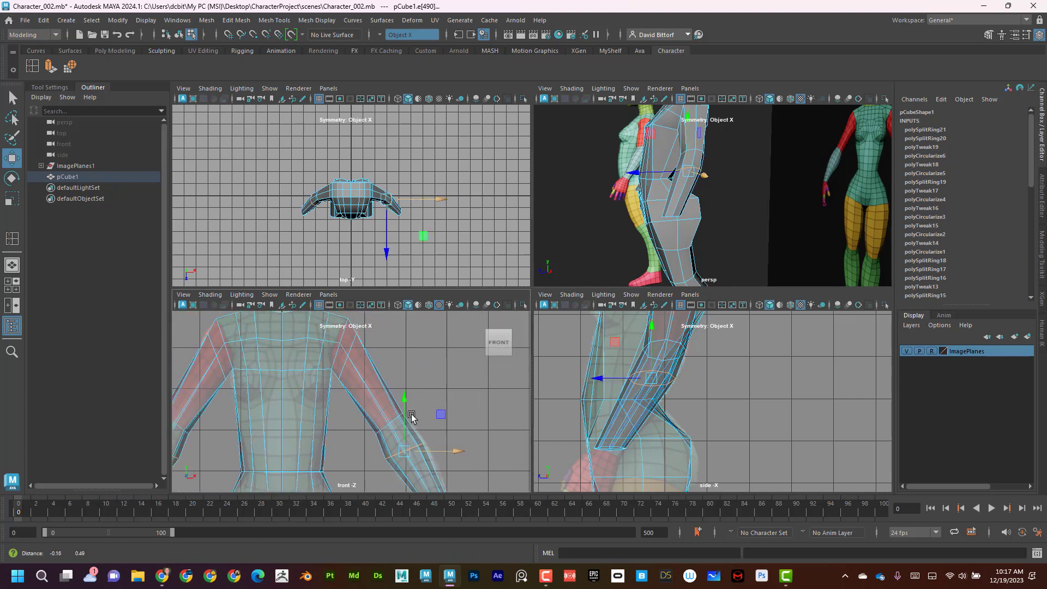
left_click(39, 68)
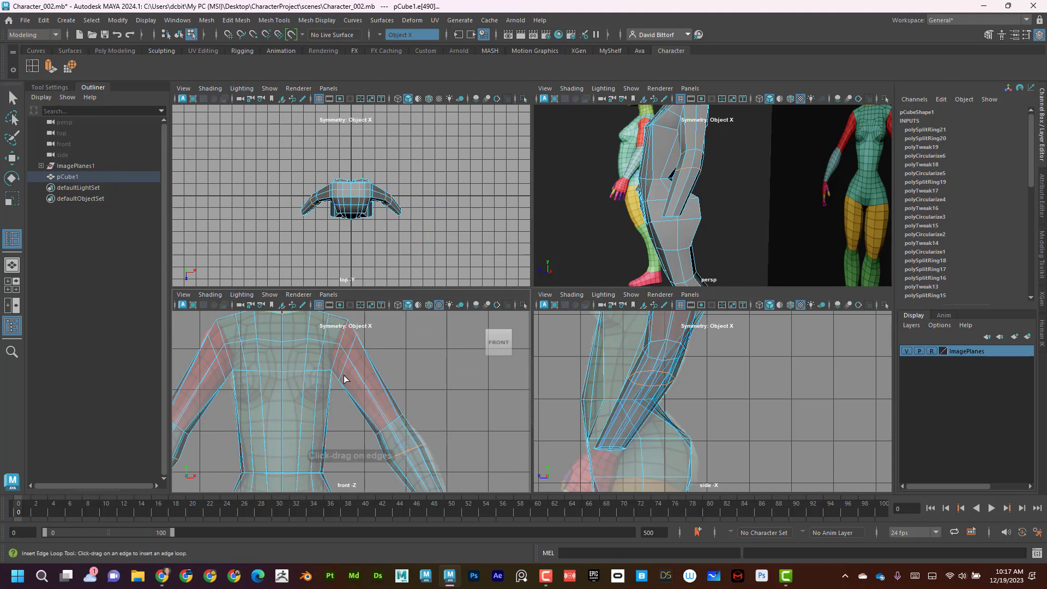
left_click(365, 384)
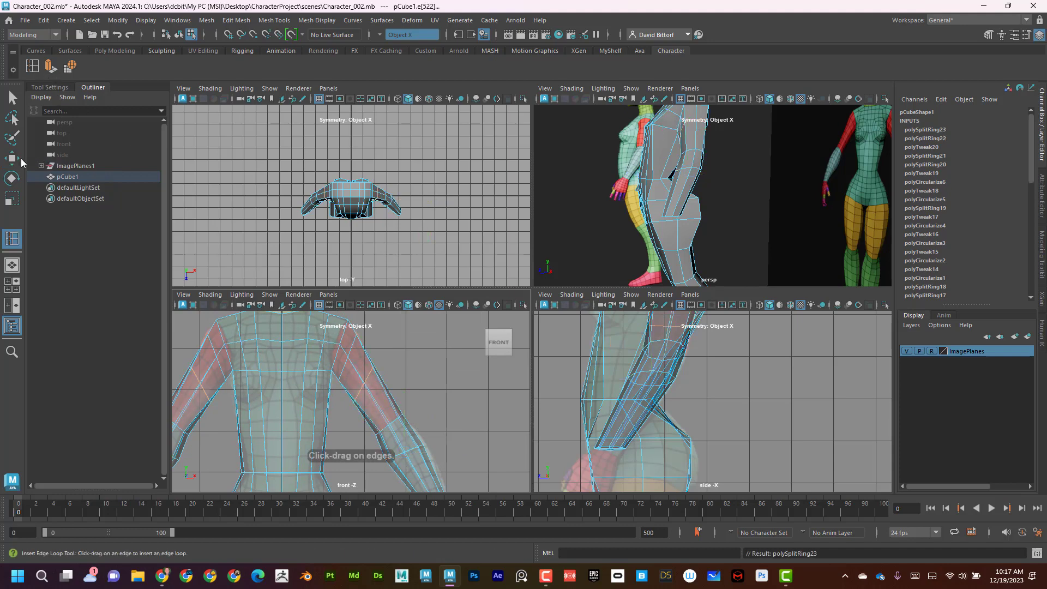
Scale the new upper-arm loop down uniformly and adjust its depth to match the side reference.
key("e")
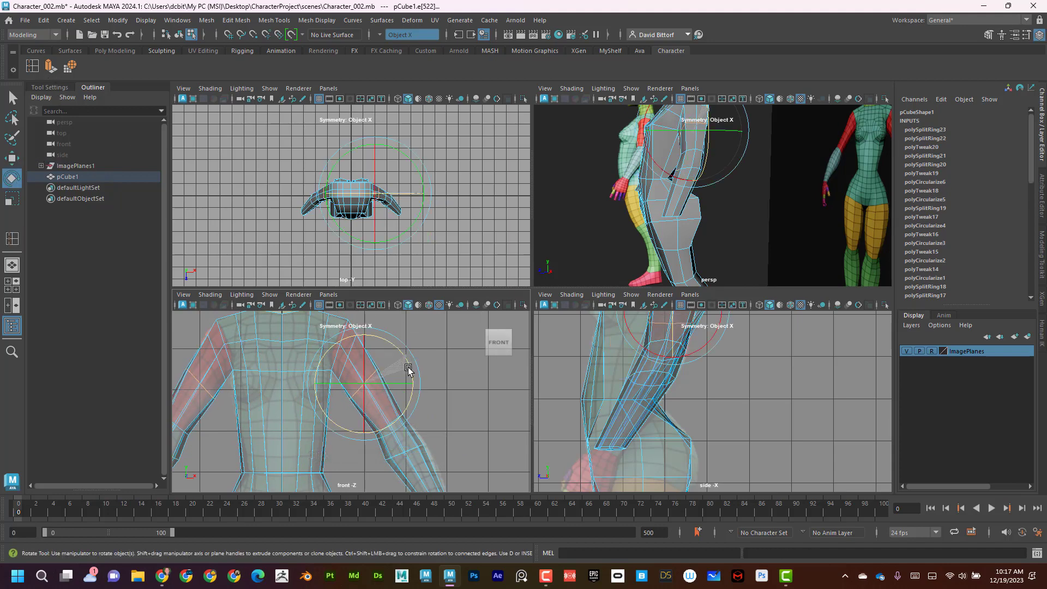
left_click(12, 197)
left_click_drag(362, 381, 360, 387)
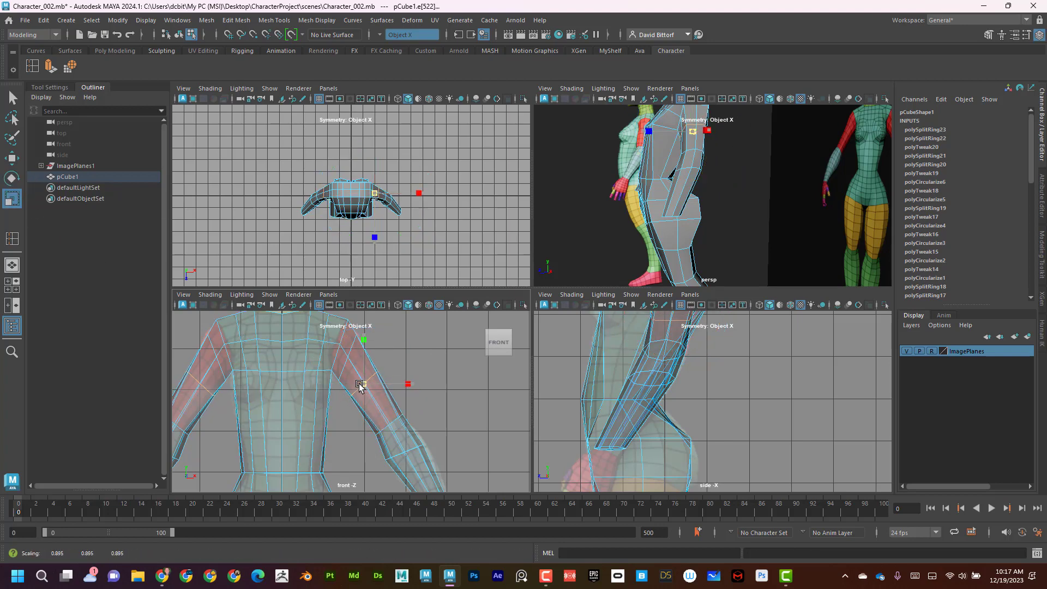
middle_click_drag(666, 374, 687, 421, "alt")
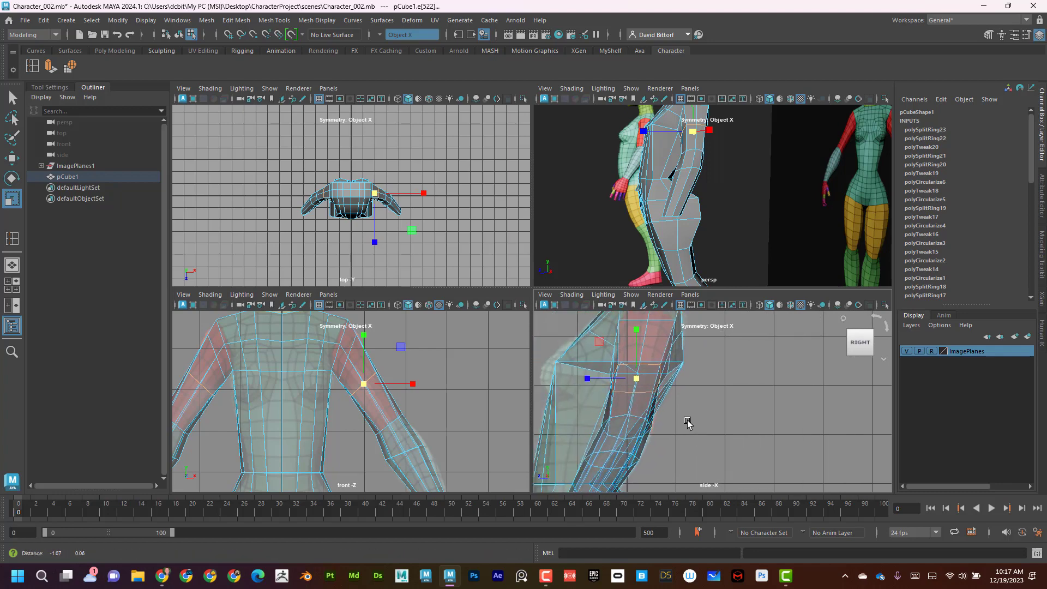
right_click_drag(687, 420, 631, 393, "alt")
left_click_drag(623, 389, 618, 389)
Maximize the perspective view and switch the body mesh to vertex selection.
middle_click_drag(700, 199, 708, 217, "alt")
left_click_drag(708, 217, 737, 218, "alt")
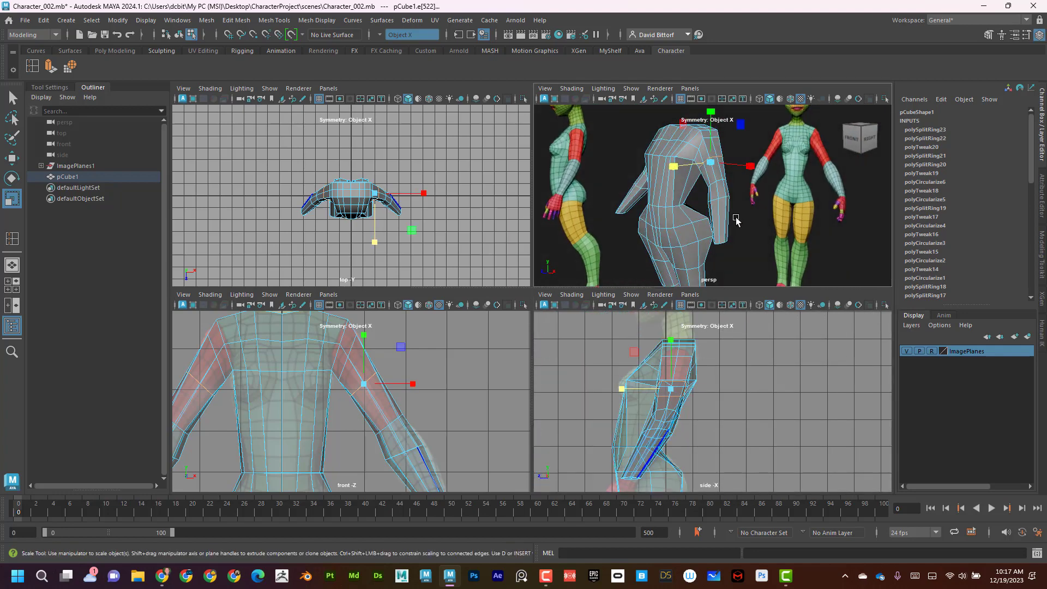
key("space")
left_click_drag(542, 275, 474, 191, "alt")
right_click_drag(470, 177, 436, 176)
middle_click_drag(453, 171, 500, 257, "alt")
left_click_drag(500, 257, 485, 225, "alt")
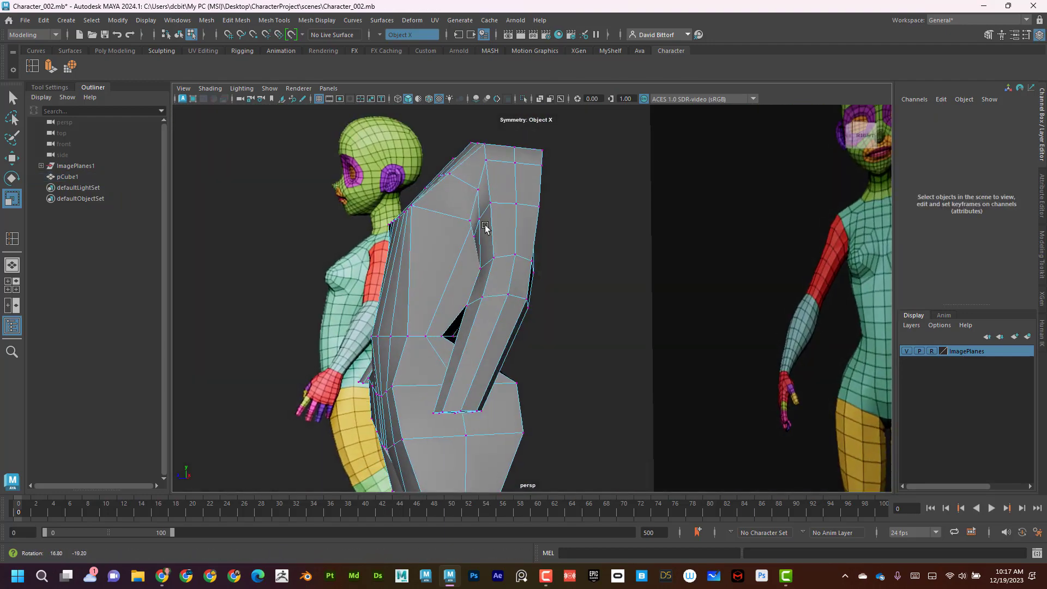
Move the vertices along the lower chest row in depth to round the front of the rib cage.
left_click(413, 213)
left_click_drag(413, 214, 414, 349, "alt")
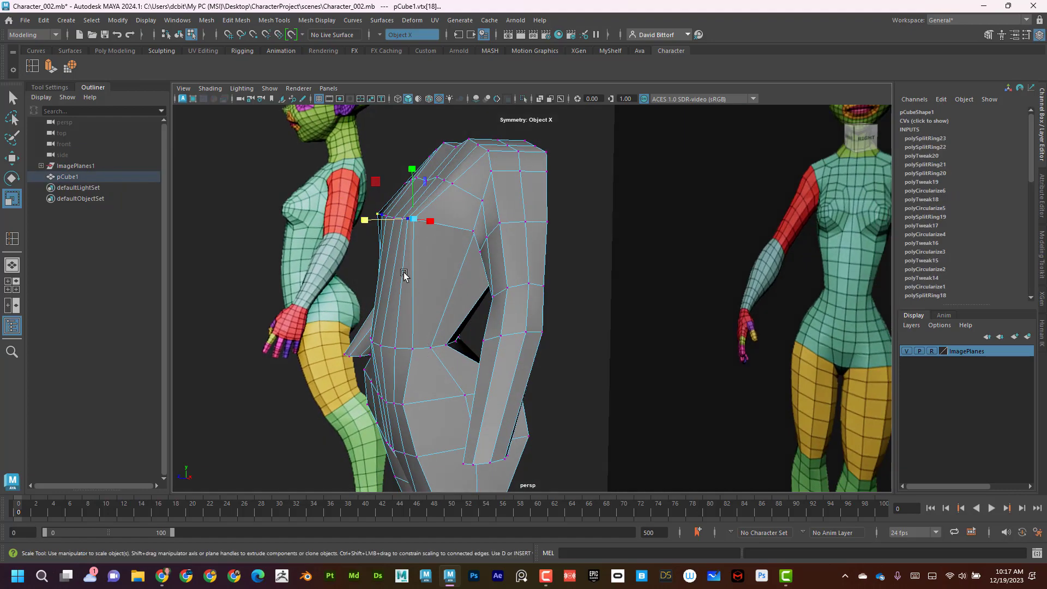
left_click_drag(404, 275, 461, 317, "alt")
key("w")
left_click(450, 363)
left_click_drag(450, 364, 409, 388, "alt")
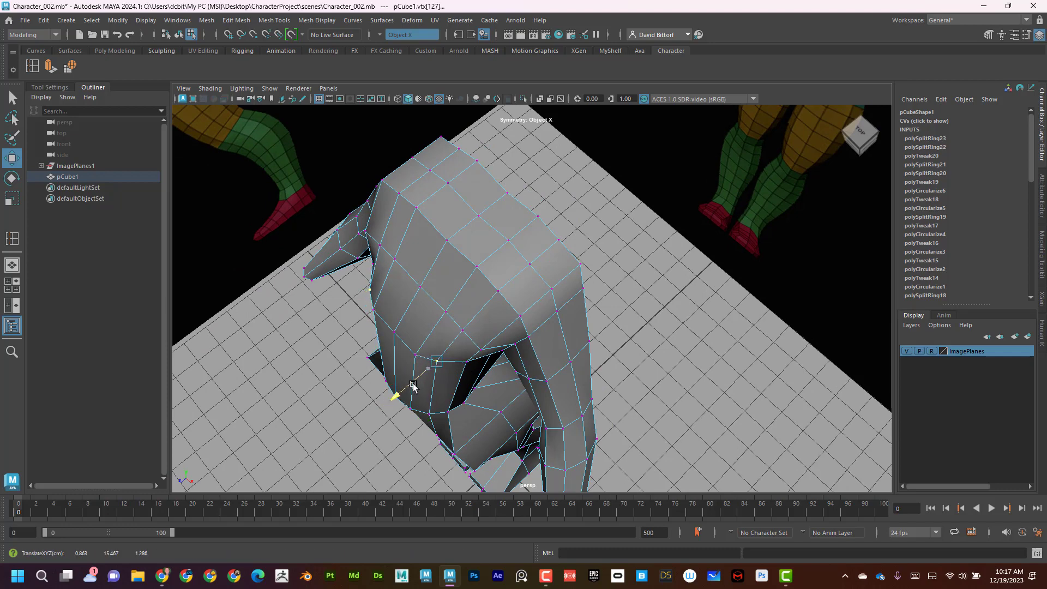
left_click(414, 356)
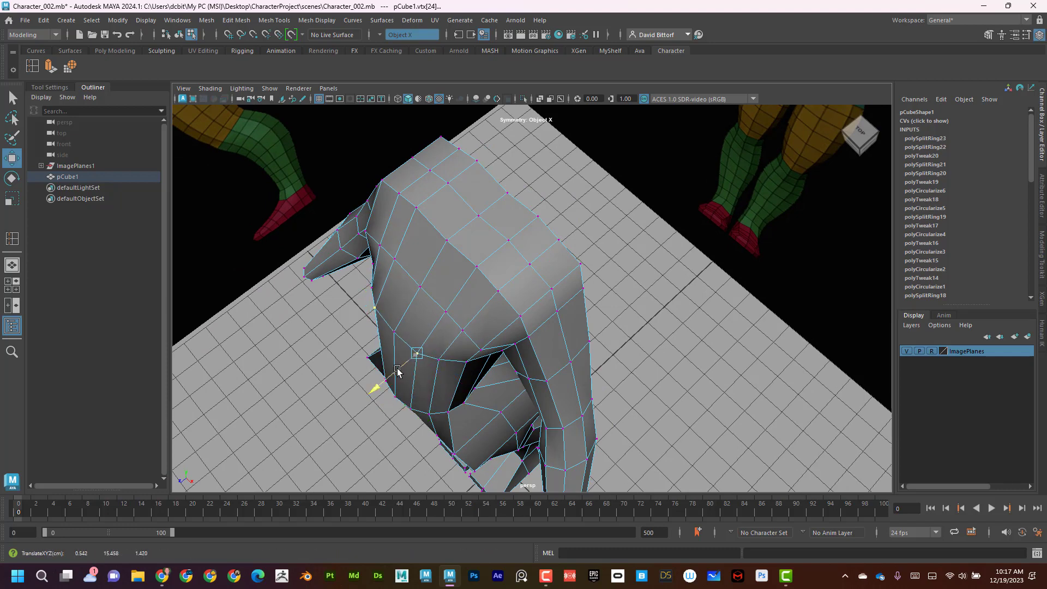
Move the vertices of the next row up on the chest in depth to continue the rounded front.
left_click_drag(410, 399, 448, 320, "alt")
left_click(438, 280)
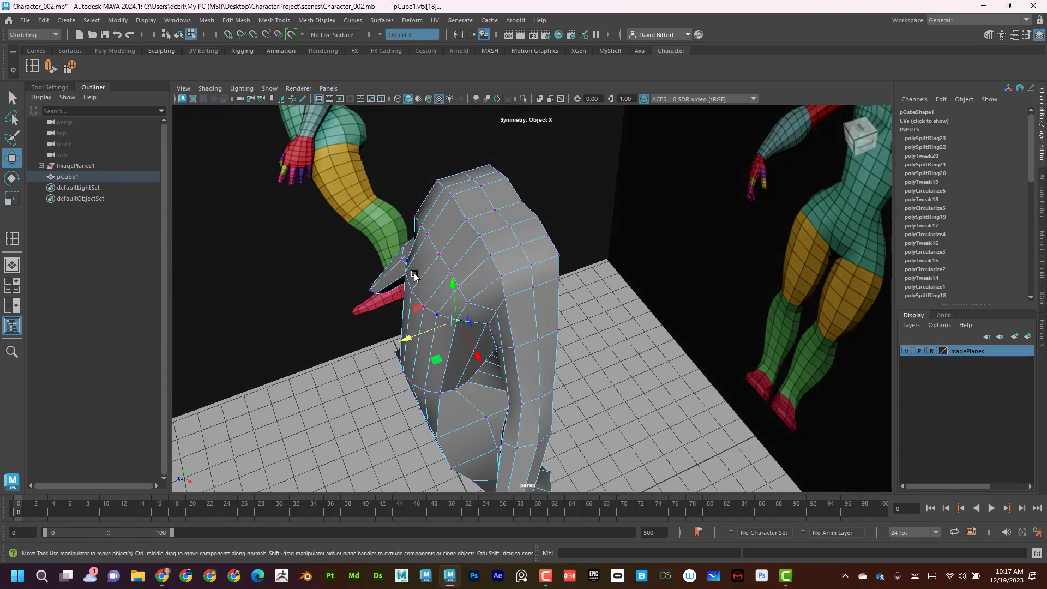
left_click_drag(421, 279, 457, 311, "alt")
right_click_drag(456, 311, 460, 328, "alt")
left_click(457, 327)
left_click_drag(437, 332, 446, 330)
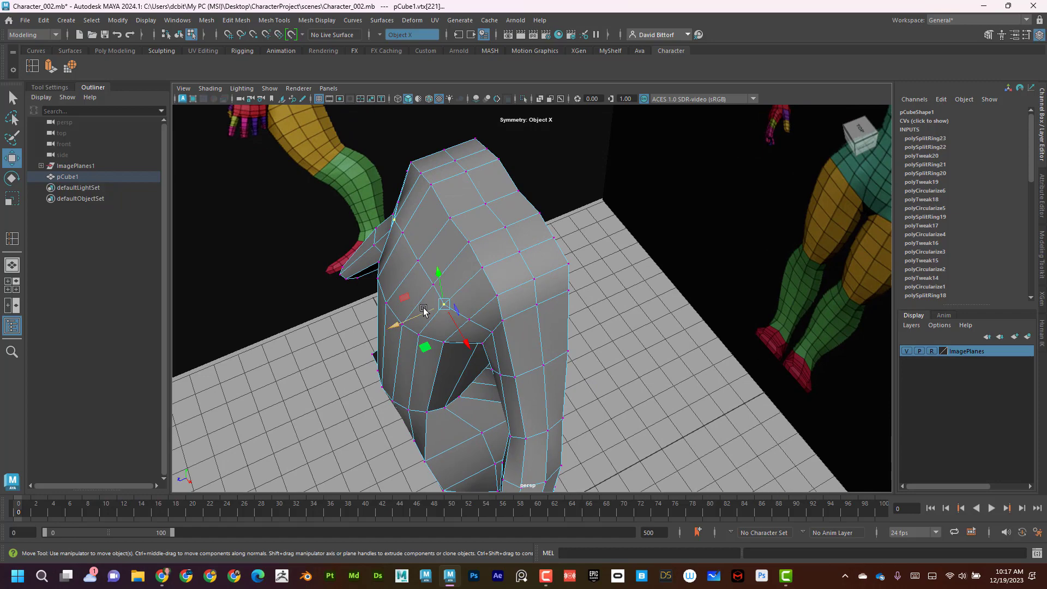
left_click(436, 282)
left_click_drag(437, 281, 437, 255, "alt")
Move the front hip vertices below the waist in depth to round the lower abdomen.
middle_click_drag(439, 401, 462, 293, "alt")
left_click_drag(462, 292, 478, 282, "alt")
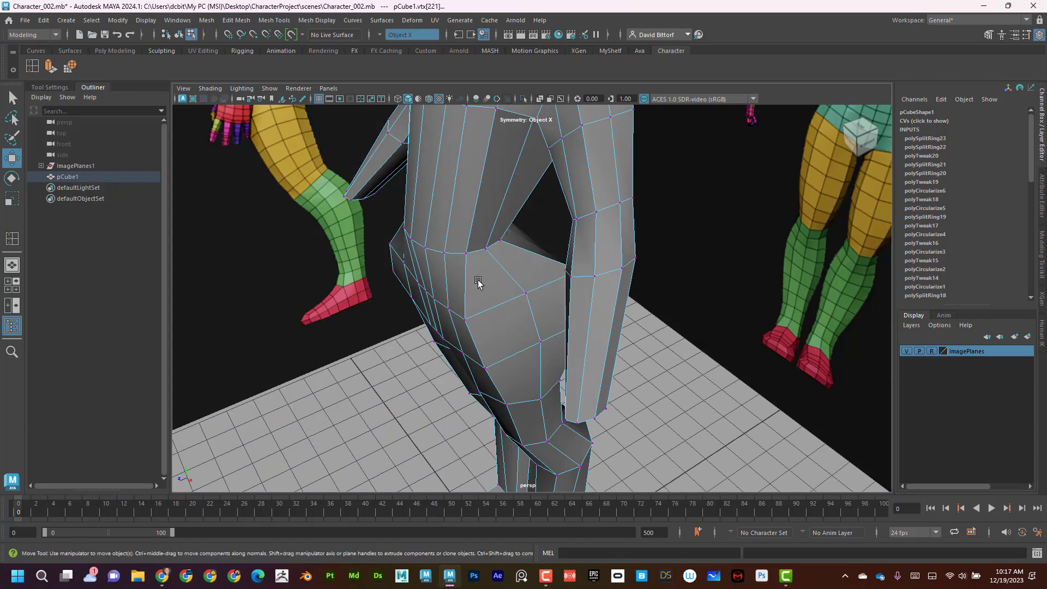
left_click(467, 320)
left_click_drag(425, 335, 448, 342, "alt")
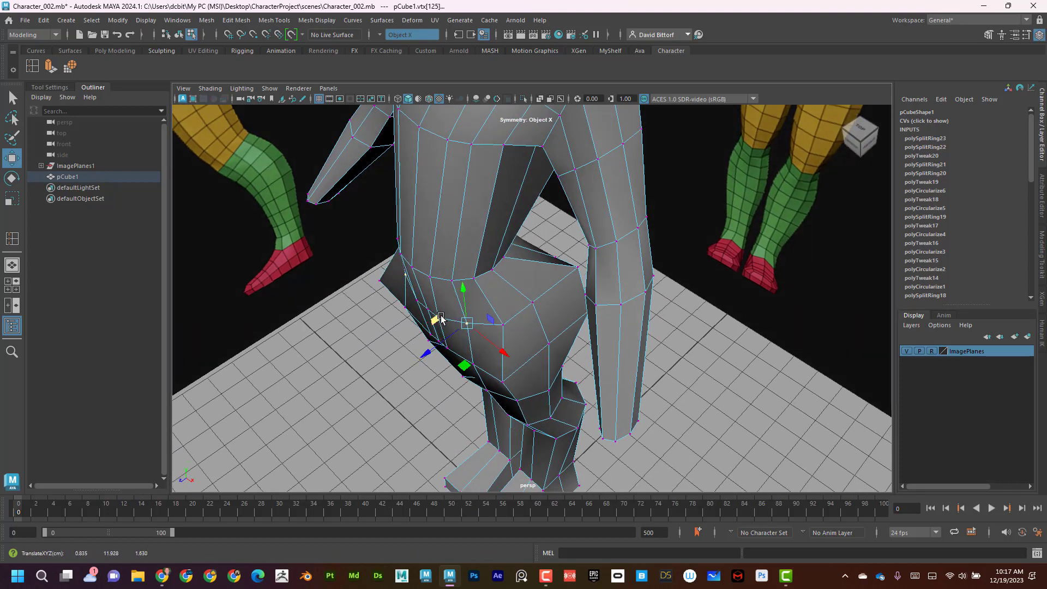
left_click(415, 301)
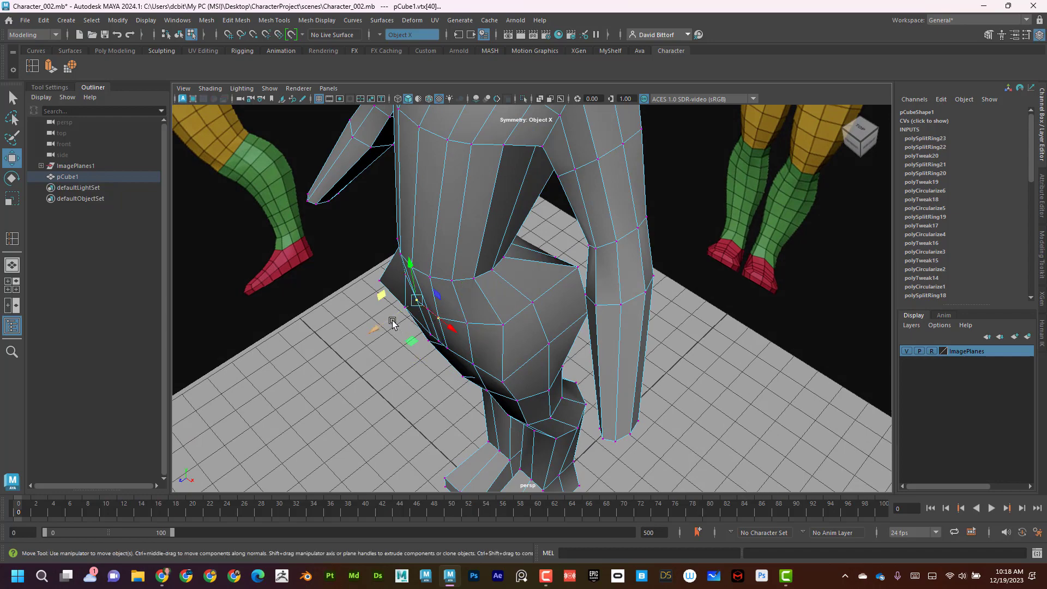
left_click_drag(392, 323, 393, 320)
Reposition the outer vertices on the side and back of the hips to round their contour.
left_click_drag(462, 323, 491, 299, "alt")
left_click(495, 365)
left_click_drag(498, 369, 519, 316, "alt")
left_click(463, 353)
left_click(450, 354)
right_click_drag(519, 316, 540, 332, "alt")
left_click_drag(540, 332, 524, 347, "alt")
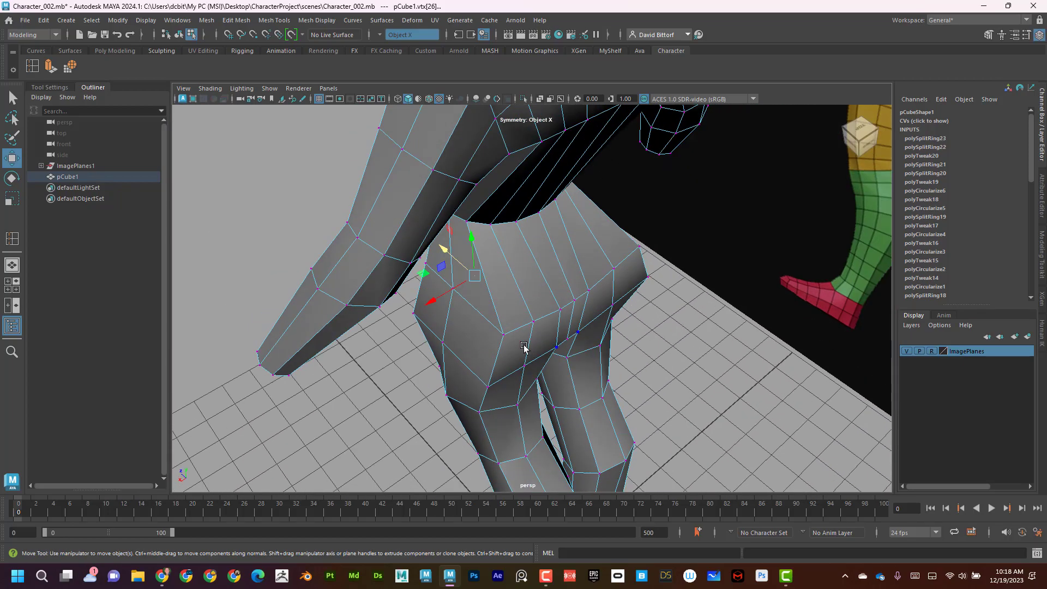
mouse_move(480, 316)
left_mouse_down()
mouse_move(461, 292)
mouse_move(471, 319)
left_mouse_up()
Move the inner vertices at the back of the hips in depth to round the buttocks.
left_click(534, 323)
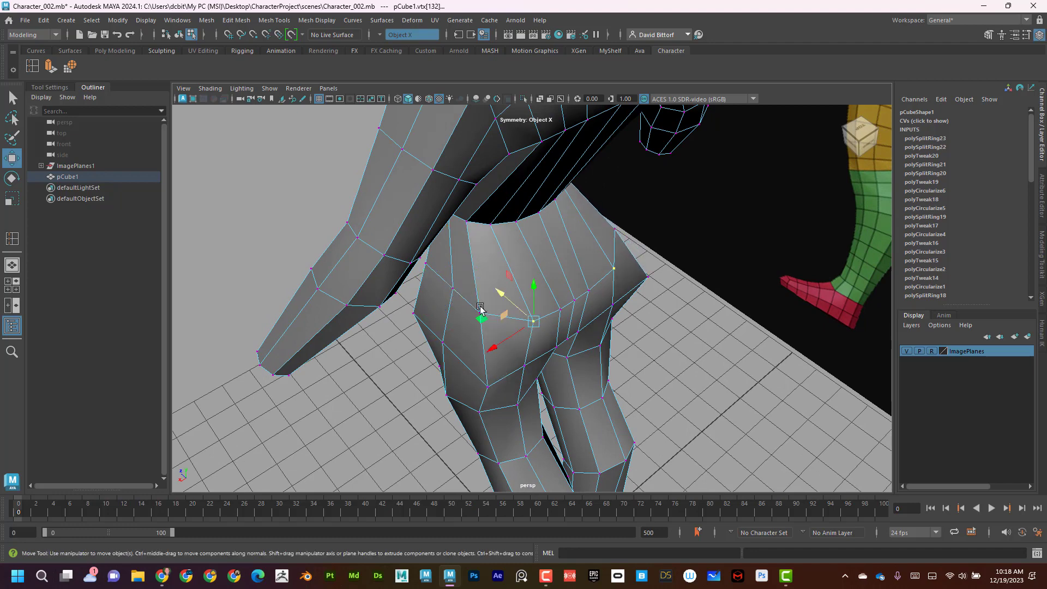
left_click_drag(502, 294, 476, 342)
left_click(562, 310)
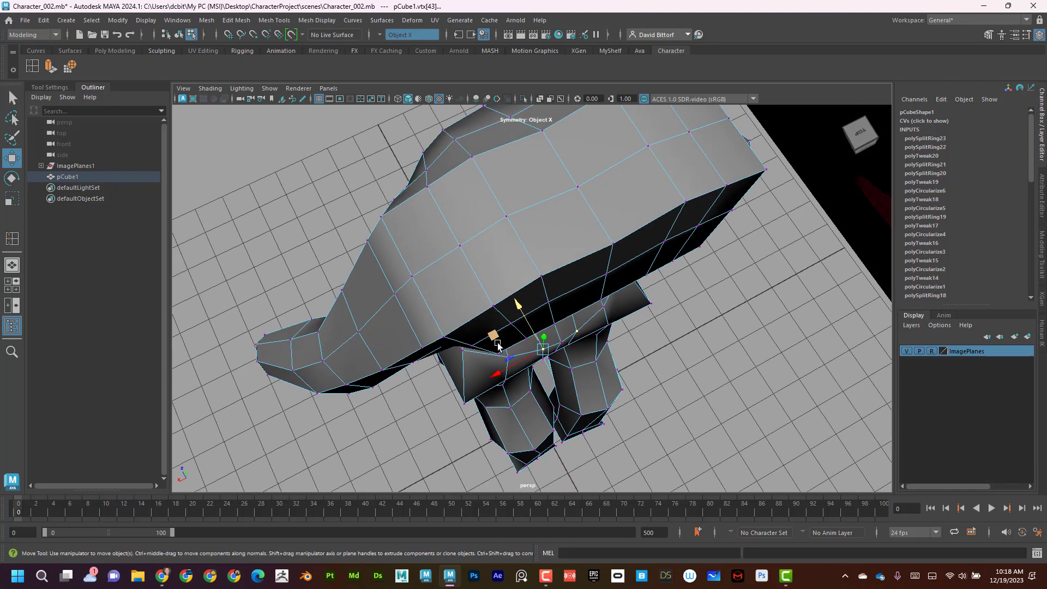
left_click_drag(609, 303, 513, 341, "alt")
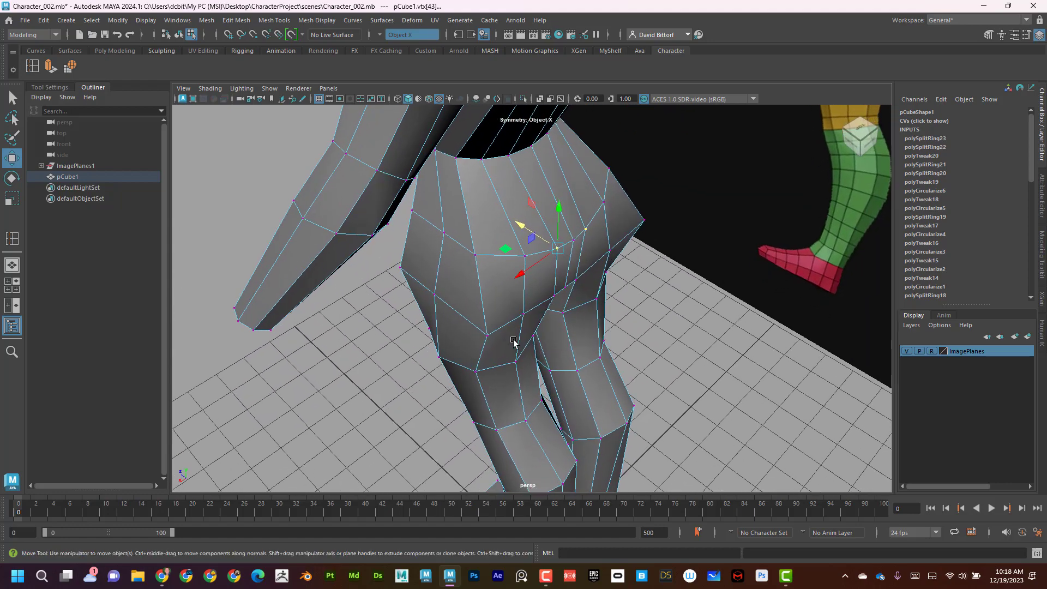
left_click_drag(453, 310, 434, 295)
Adjust further vertices on the back of the hips and the upper body to even out the rounding.
left_click_drag(533, 308, 404, 278, "alt")
left_click(507, 326)
left_click(552, 296)
left_click(437, 328)
left_click(447, 296)
left_click(462, 304)
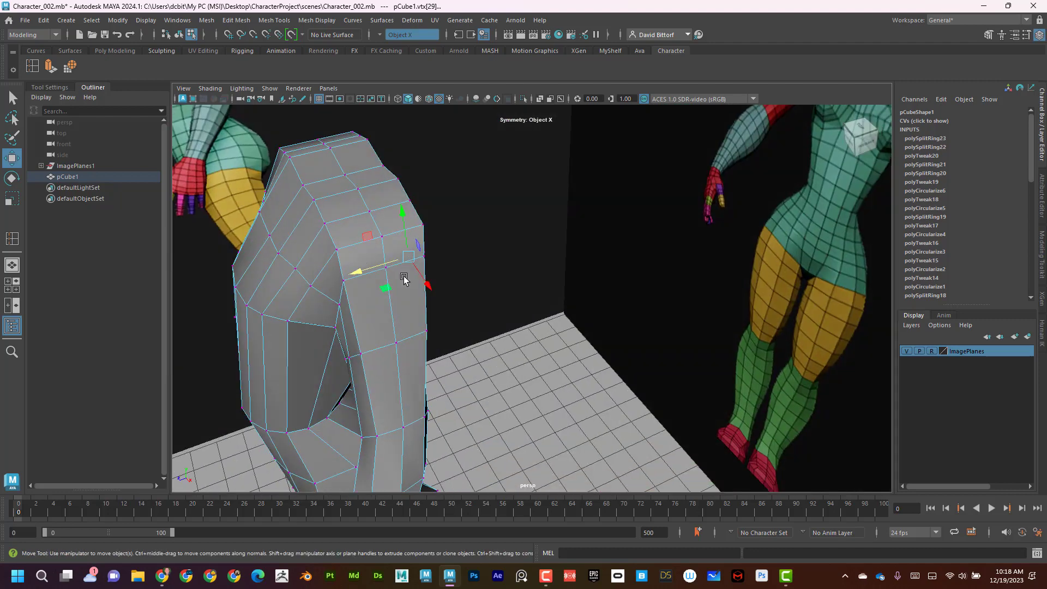
Move the front and back vertices of the top two arm rows inward in depth to round the shoulder.
left_click(339, 249)
left_click_drag(333, 263, 356, 252, "alt")
left_click_drag(286, 197, 292, 197)
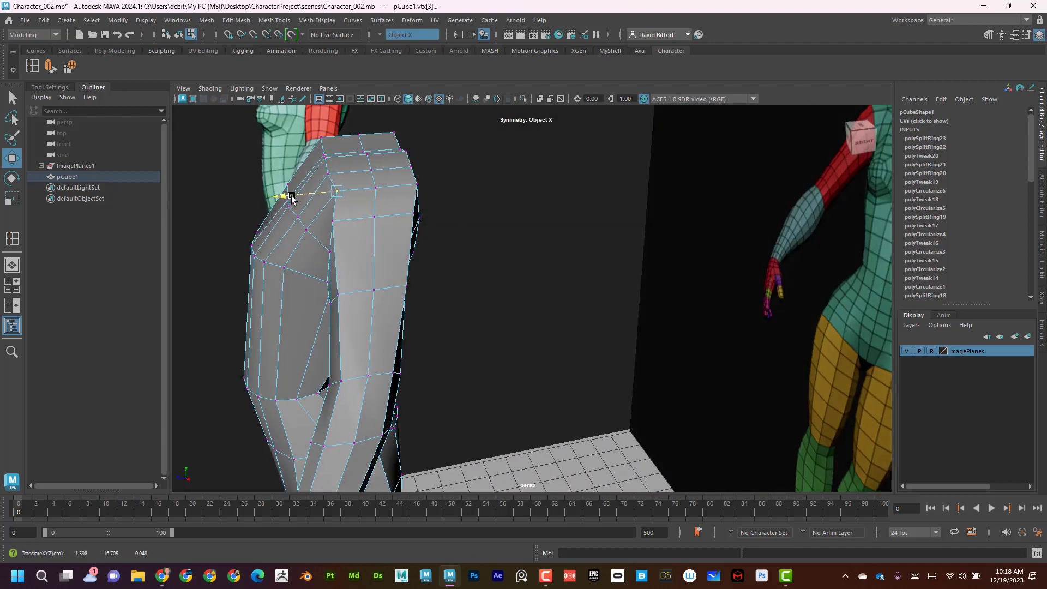
left_click(415, 186)
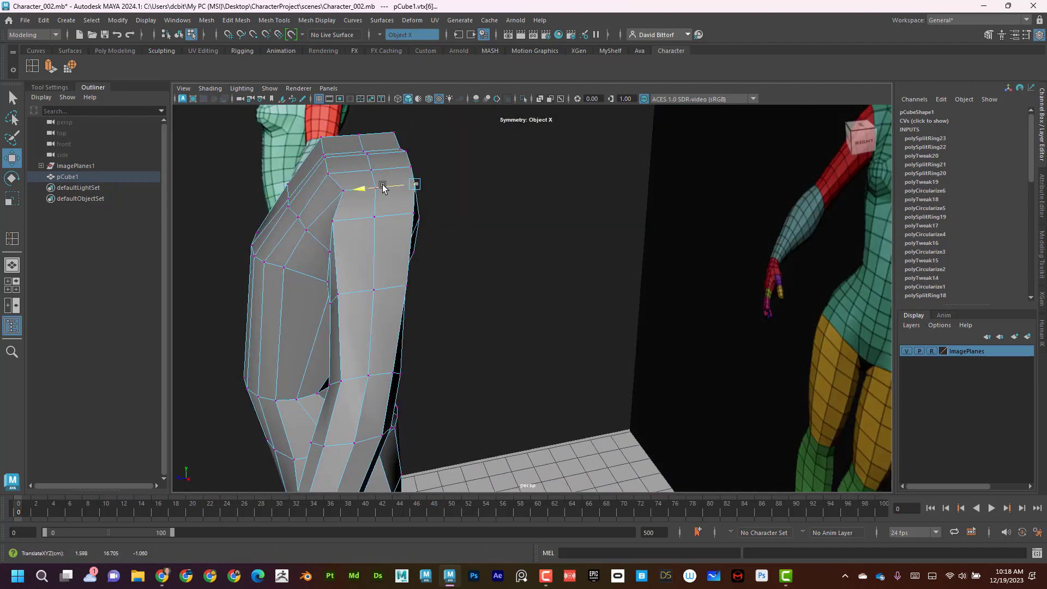
left_click_drag(381, 185, 379, 187)
left_click(307, 228)
left_click_drag(307, 225, 310, 222)
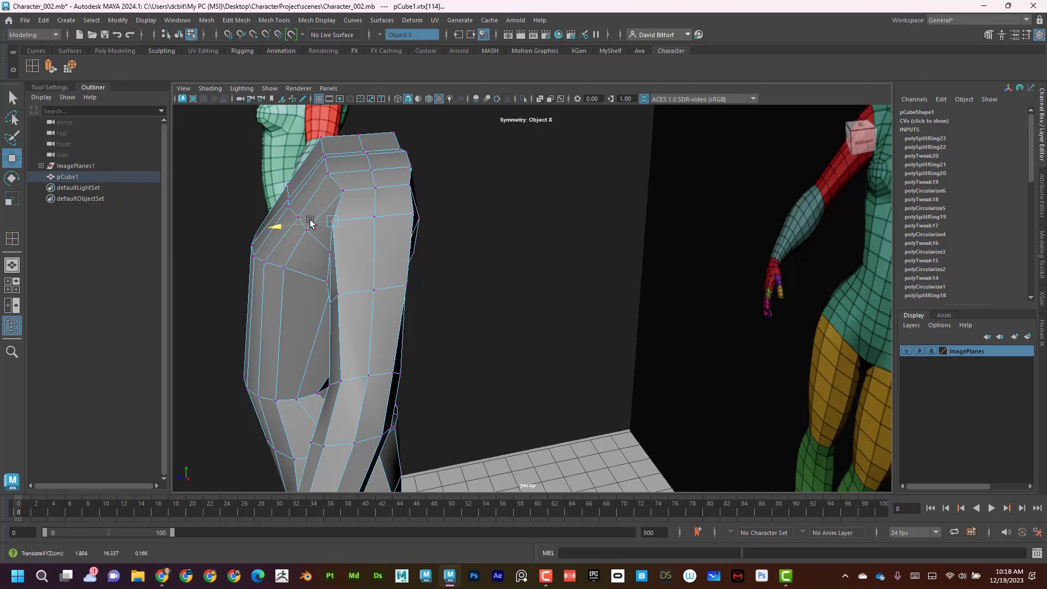
left_click(377, 217)
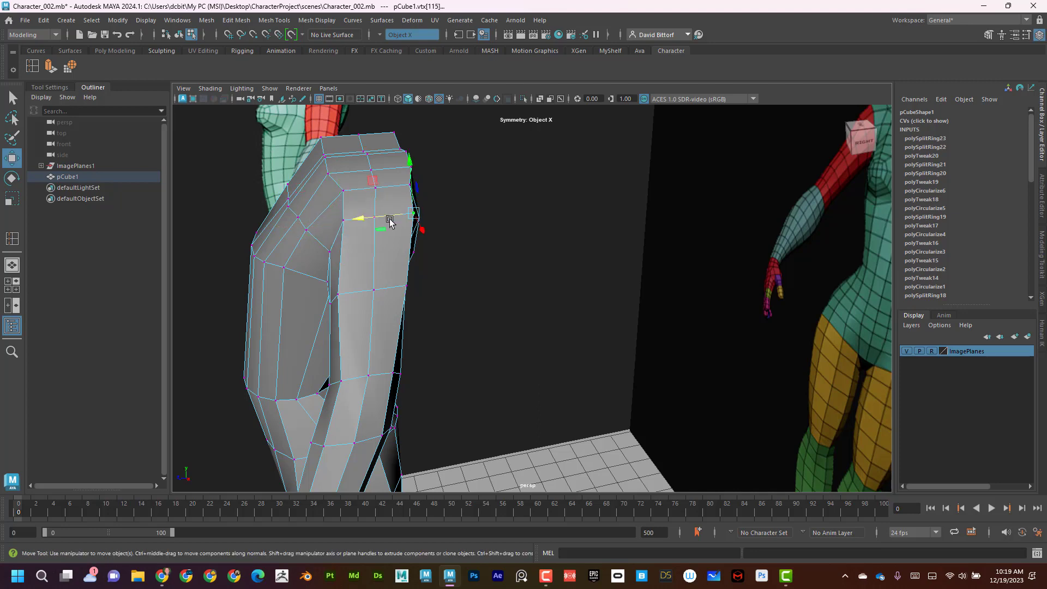
left_click_drag(379, 218, 430, 203)
Reposition the front and back armpit vertices to shape the underarm where the arm meets the torso.
left_click(394, 249)
left_click_drag(434, 250, 386, 259, "alt")
left_click_drag(303, 283, 308, 284)
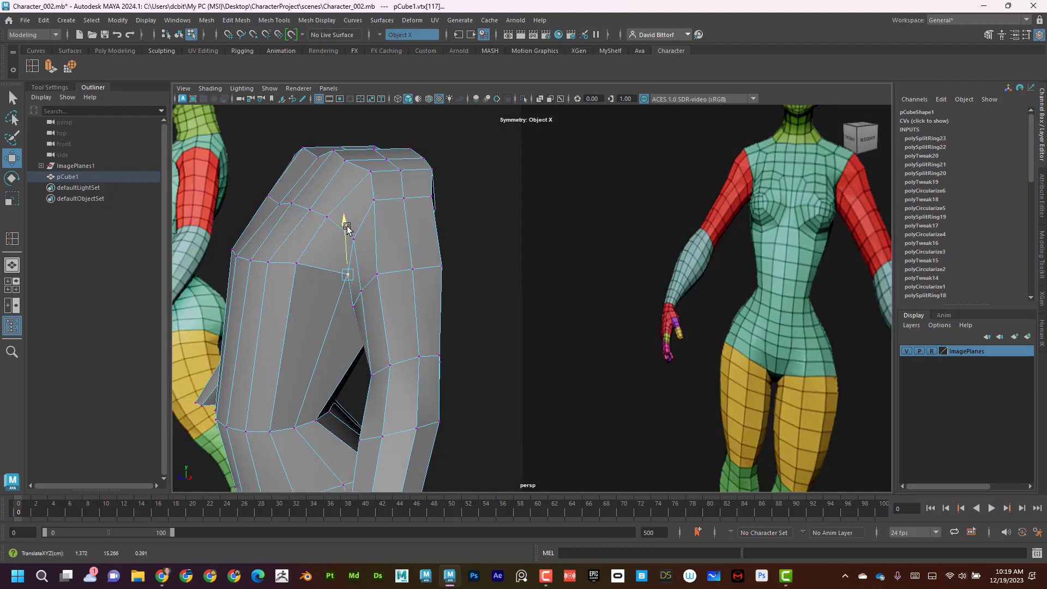
left_click_drag(344, 227, 409, 219, "alt")
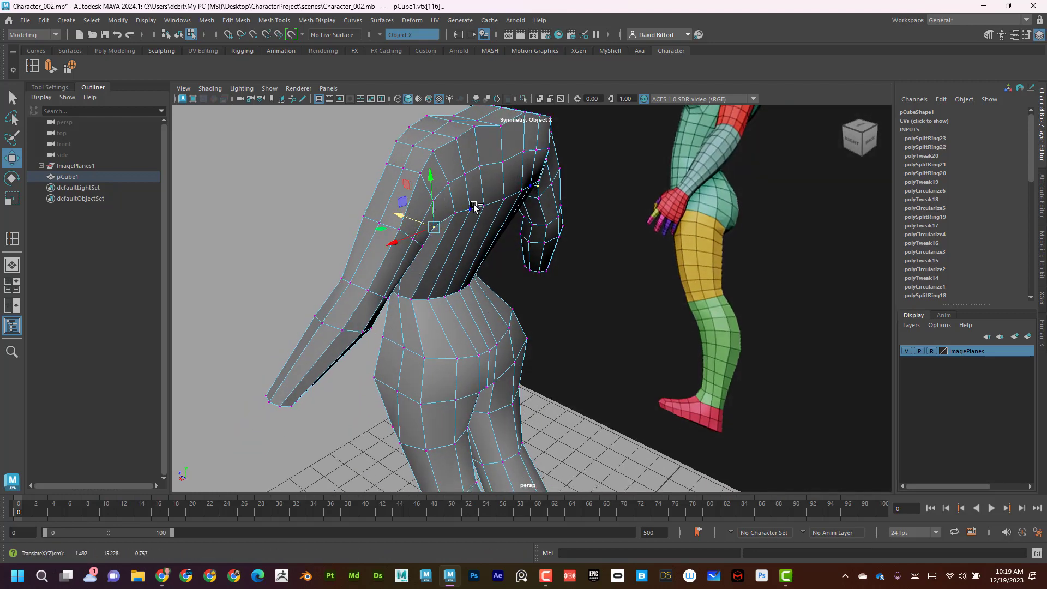
key("ctrl+z")
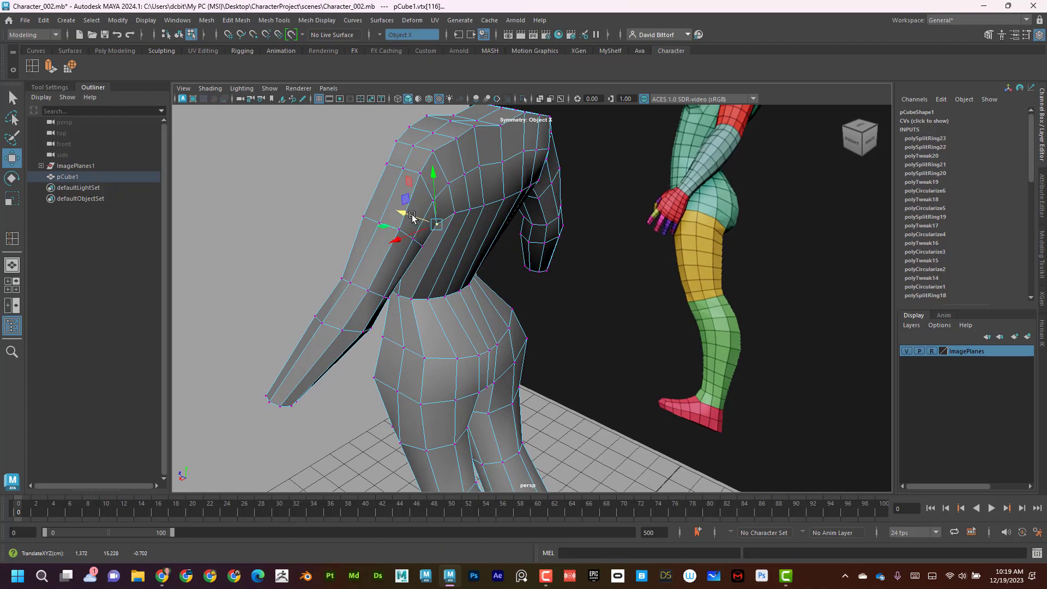
Examine the torso, waist and hips from several angles for uneven contours.
left_click_drag(411, 214, 573, 258, "alt")
right_click_drag(513, 267, 398, 284, "alt")
middle_click_drag(458, 377, 491, 279, "alt")
right_click_drag(480, 284, 448, 290, "alt")
left_click_drag(448, 292, 557, 330, "alt")
right_click_drag(557, 330, 638, 335, "alt")
left_click_drag(597, 348, 591, 339, "alt")
right_click_drag(591, 339, 622, 335, "alt")
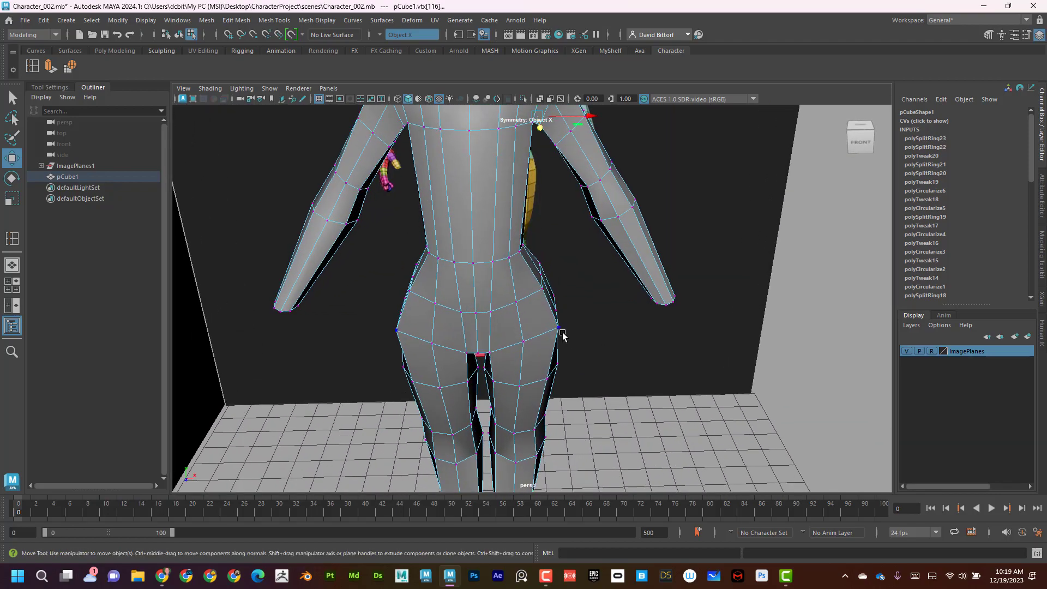
Move the outer vertex just below the waist sideways to smooth the curve from waist to hip.
left_click_drag(592, 354, 579, 319, "alt")
left_click(521, 279)
left_click(538, 266)
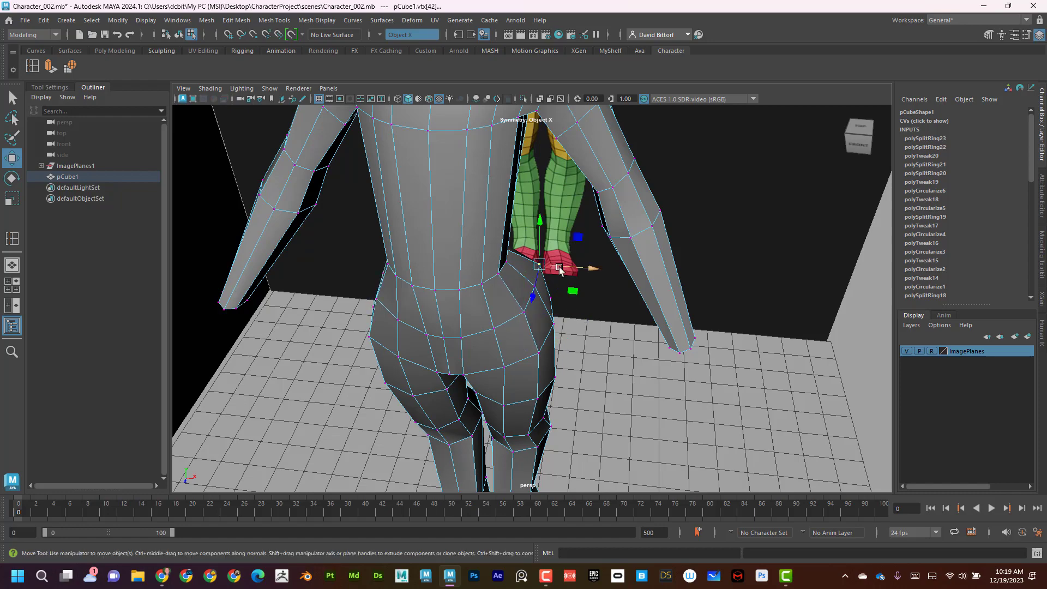
right_click_drag(584, 325, 499, 322, "alt")
left_click_drag(499, 322, 540, 371, "alt")
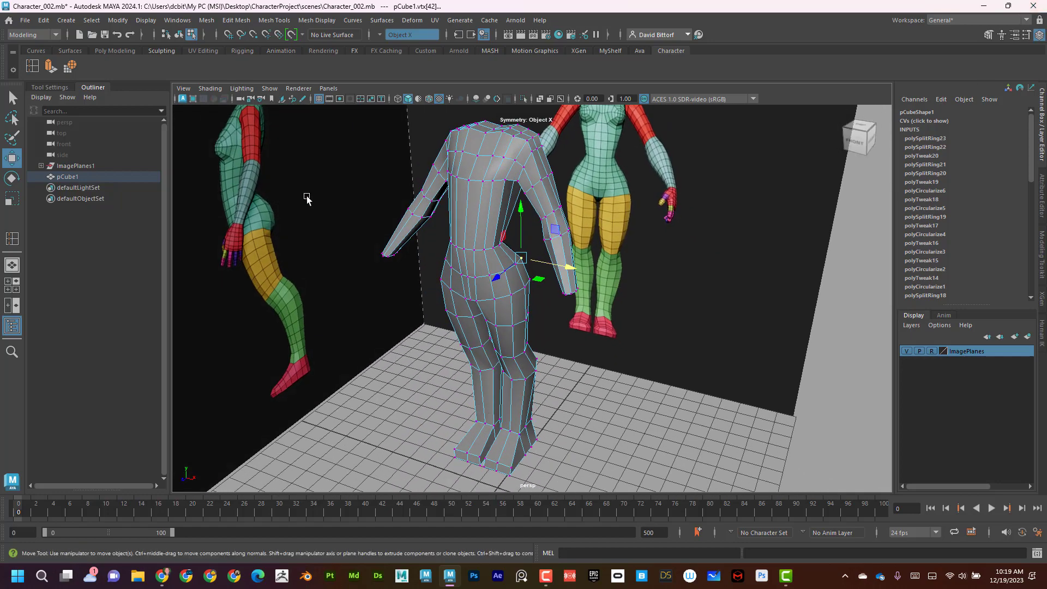